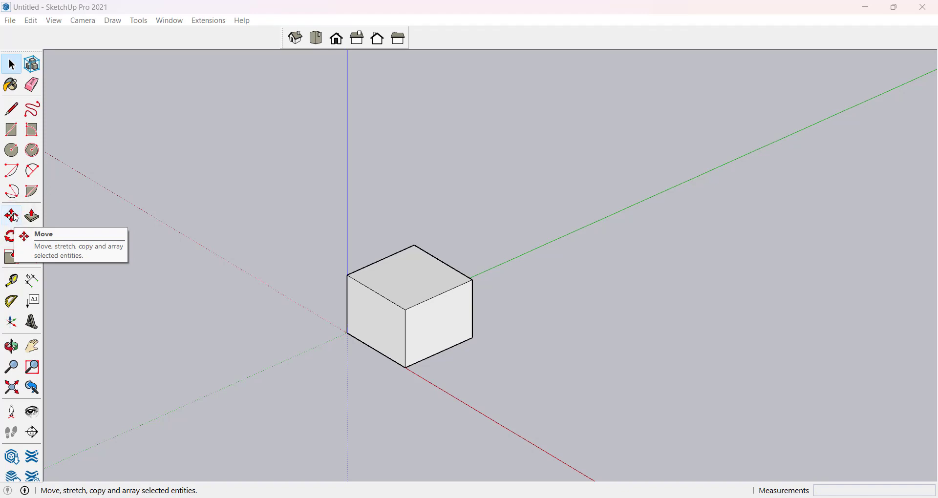
Move the whole box 3 m along the green axis, starting from its corner at the origin
{"action": "key", "text": "m"}
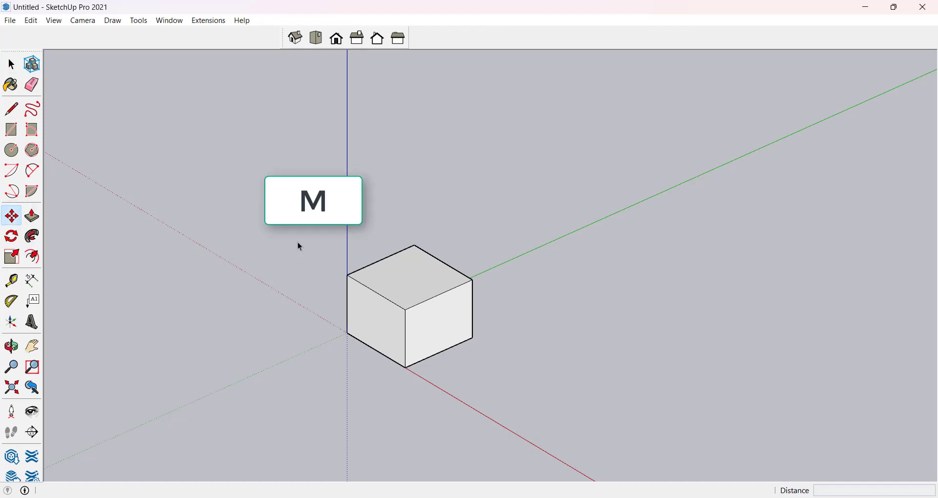
{"action": "key", "text": "space"}
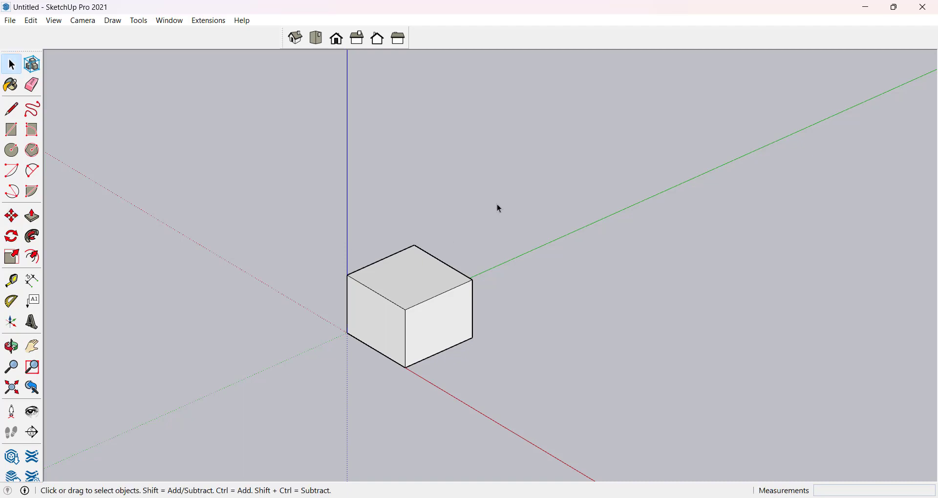
{"action": "left_click_drag", "start_coordinate": [303, 386], "coordinate": [303, 386]}
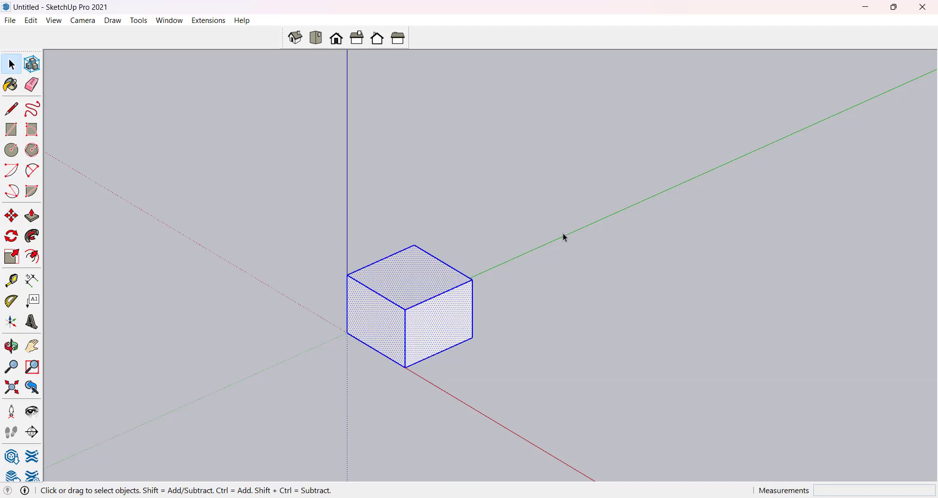
{"action": "left_click", "coordinate": [503, 255]}
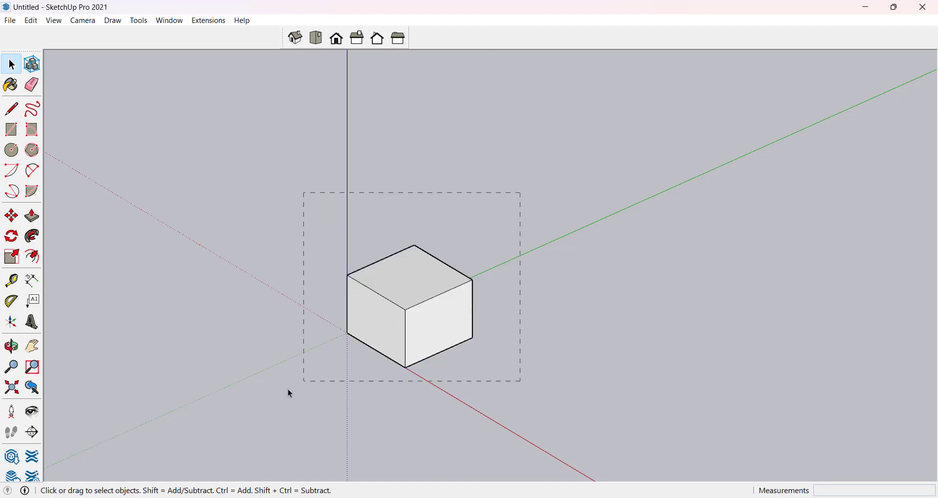
{"action": "left_click_drag", "start_coordinate": [289, 389], "coordinate": [269, 400]}
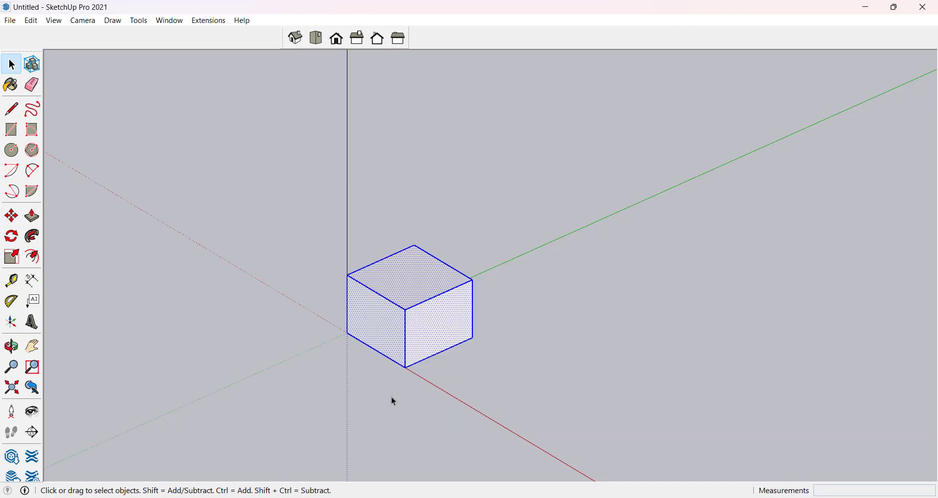
{"action": "key", "text": "m"}
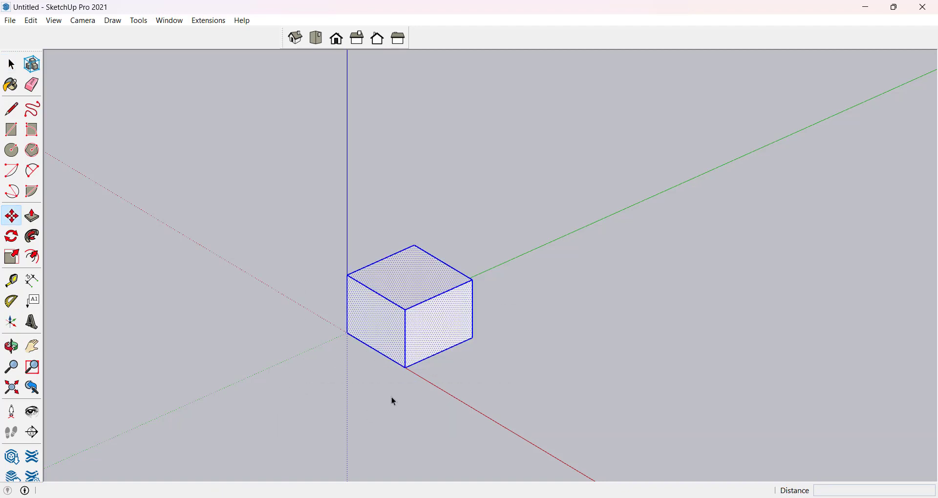
{"action": "left_click", "coordinate": [348, 334]}
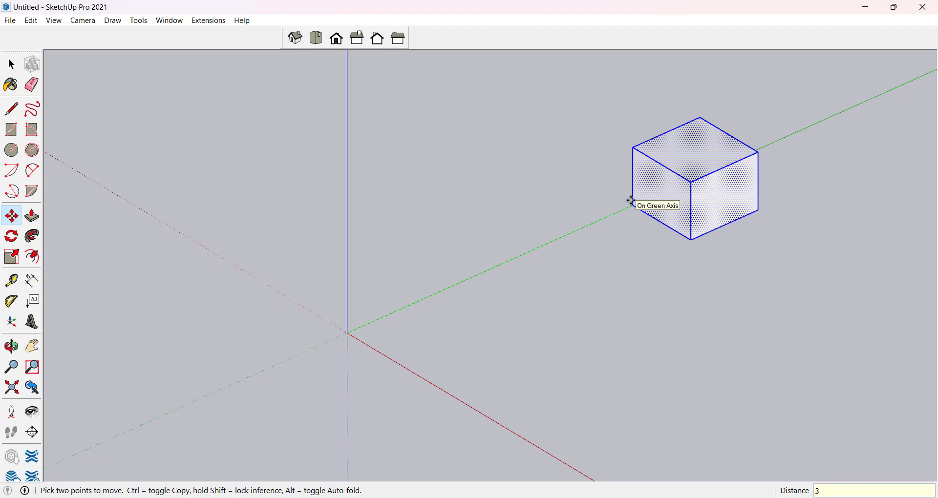
{"action": "key", "text": "Return"}
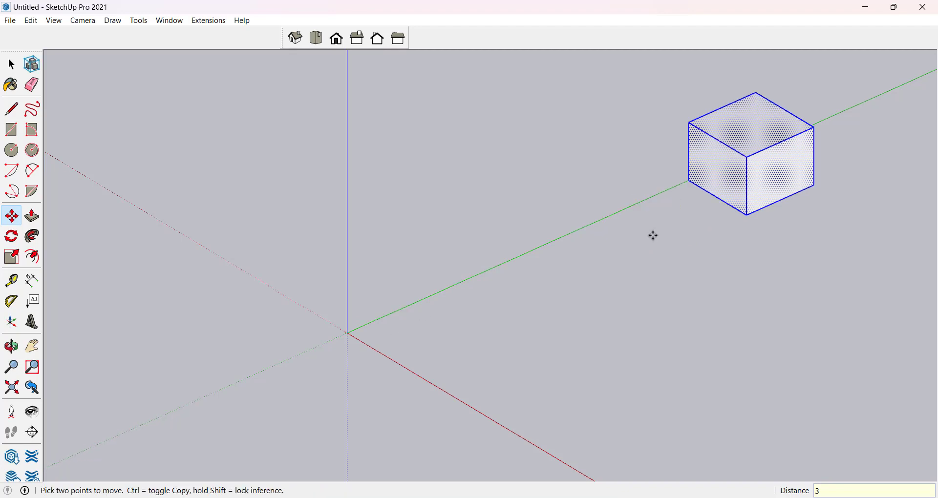
{"action": "key", "text": "ctrl+z"}
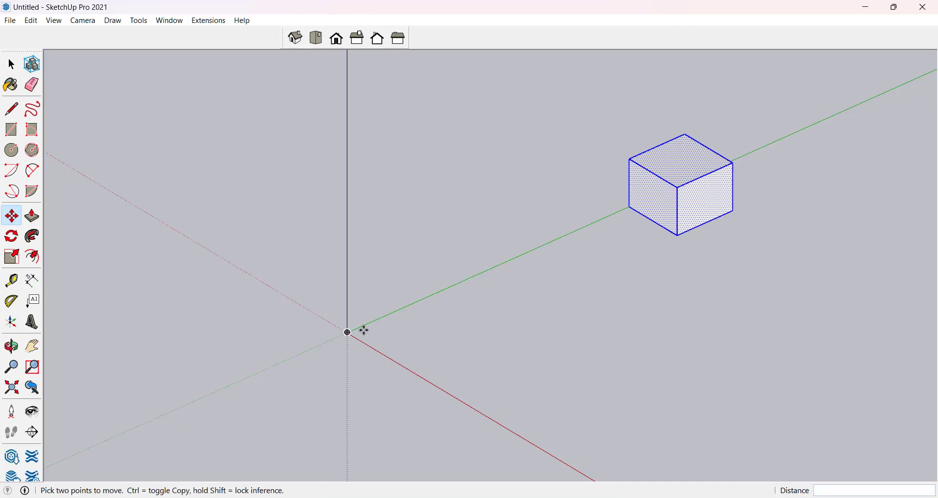
Copy the box 2 m farther along the green axis, using its lower corner on the axis as base point
{"action": "middle_click_drag", "start_coordinate": [732, 228], "coordinate": [698, 235]}
{"action": "scroll", "coordinate": [723, 149], "scroll_direction": "up", "scroll_amount": 2}
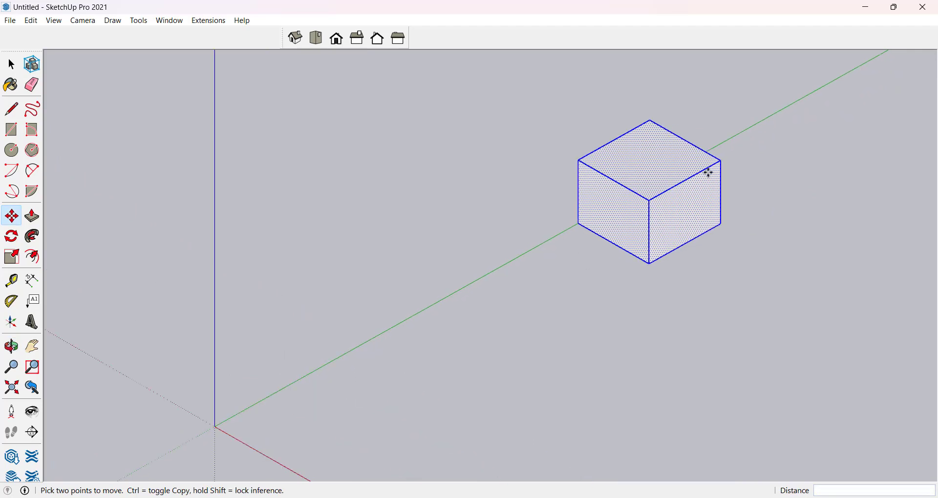
{"action": "scroll", "coordinate": [222, 348], "scroll_direction": "down", "scroll_amount": 3}
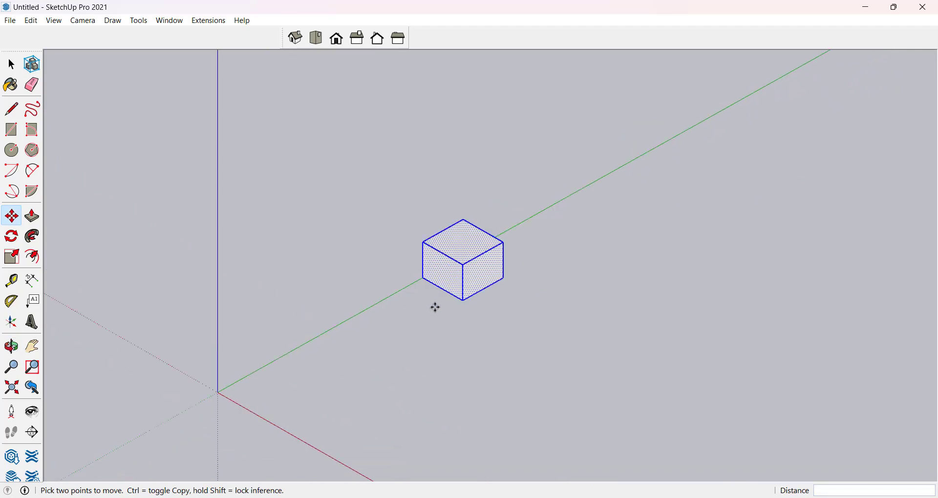
{"action": "left_click", "coordinate": [424, 279]}
{"action": "key", "text": "ctrl"}
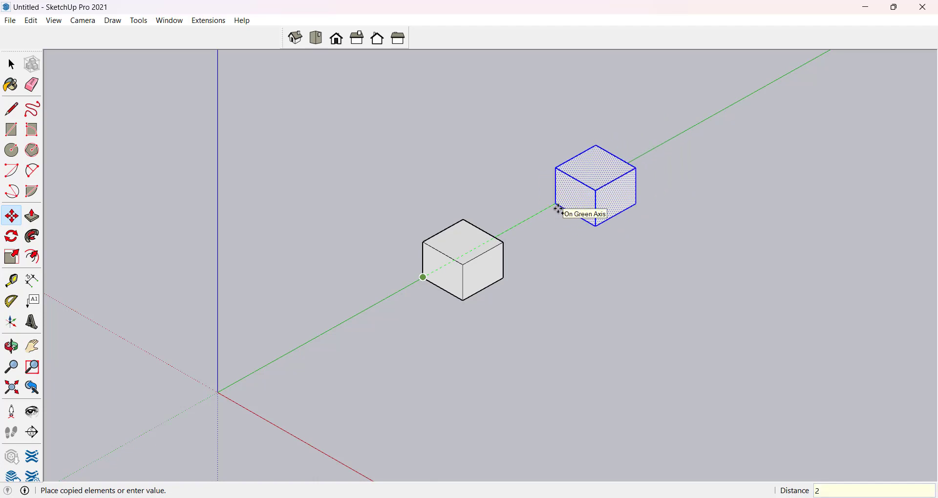
{"action": "key", "text": "Return"}
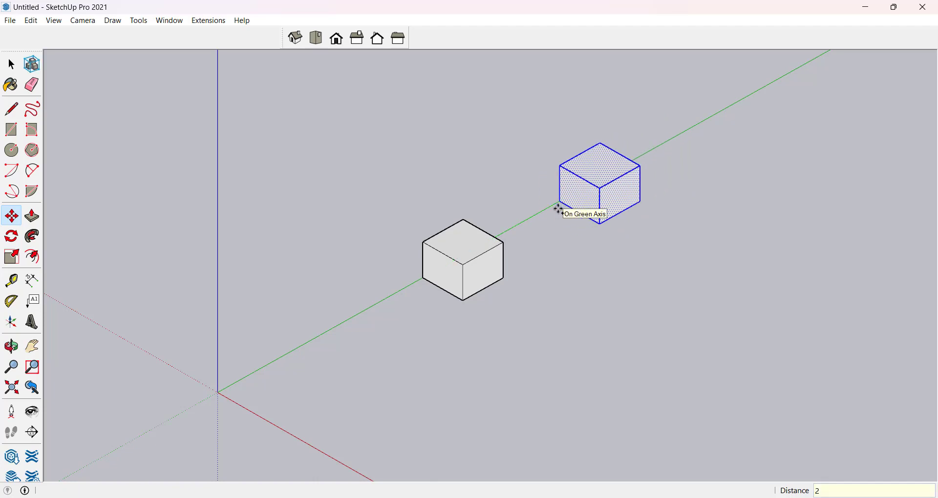
{"action": "middle_click_drag", "start_coordinate": [631, 272], "coordinate": [270, 339]}
{"action": "scroll", "coordinate": [270, 340], "scroll_direction": "down", "scroll_amount": 3}
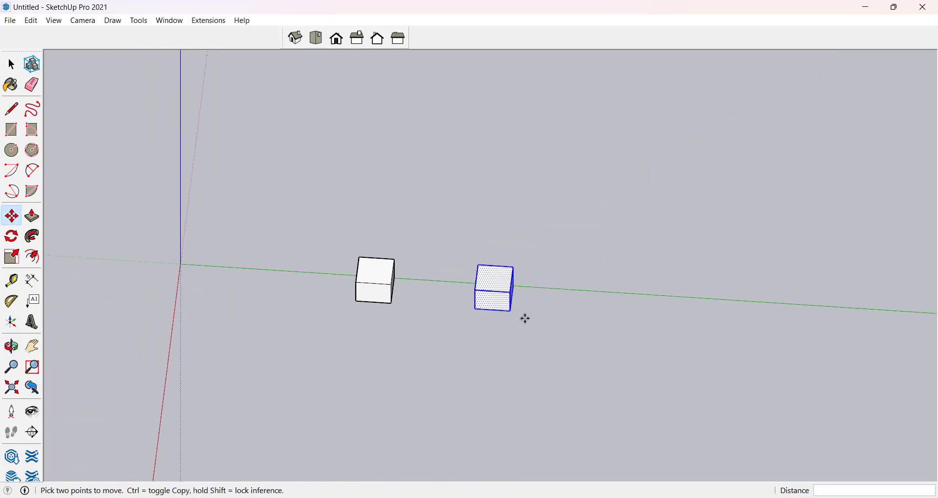
{"action": "scroll", "coordinate": [526, 319], "scroll_direction": "up", "scroll_amount": 3}
{"action": "key", "text": "space"}
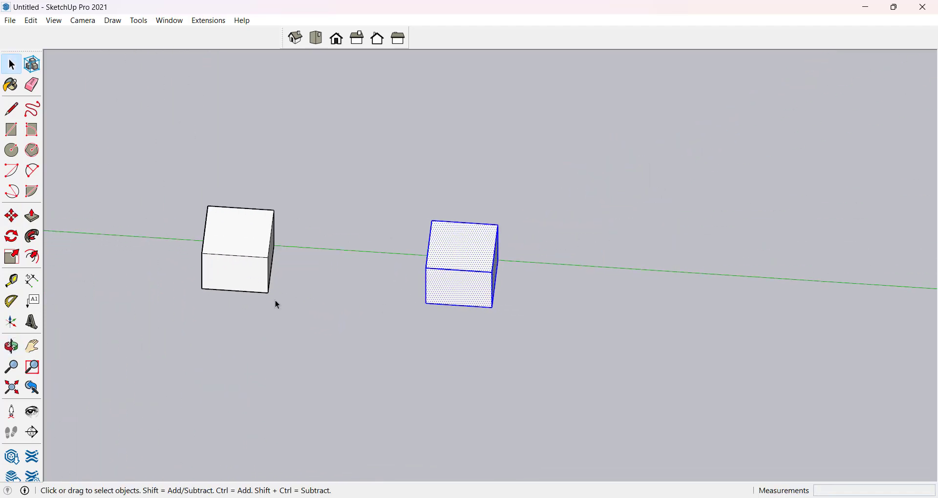
Copy the second box 5 m along the green axis and array it as five equally spaced copies
{"action": "scroll", "coordinate": [614, 271], "scroll_direction": "down", "scroll_amount": 3}
{"action": "scroll", "coordinate": [475, 272], "scroll_direction": "up", "scroll_amount": 2}
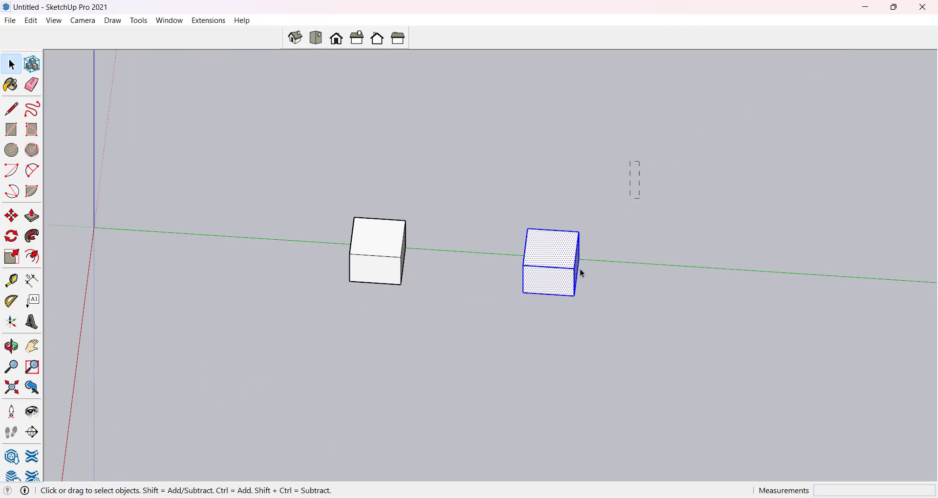
{"action": "left_click_drag", "start_coordinate": [493, 337], "coordinate": [491, 335]}
{"action": "middle_click_drag", "start_coordinate": [440, 313], "coordinate": [655, 290]}
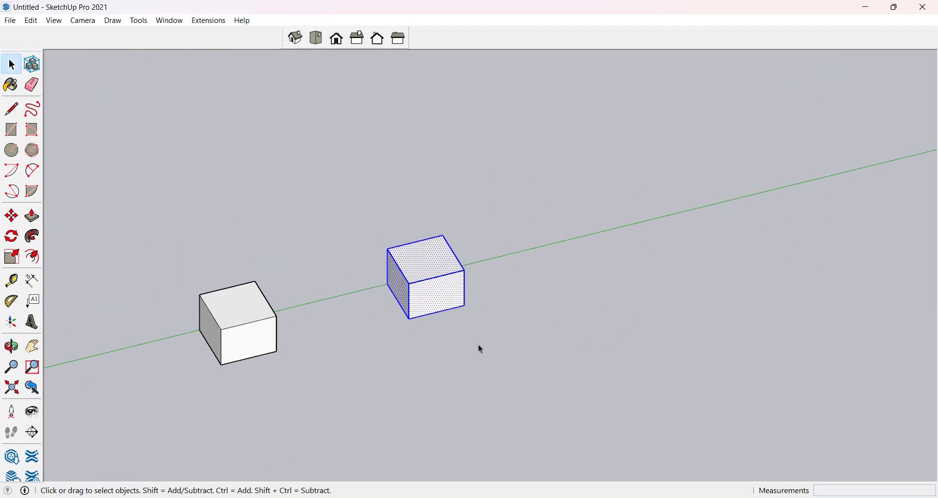
{"action": "key", "text": "m"}
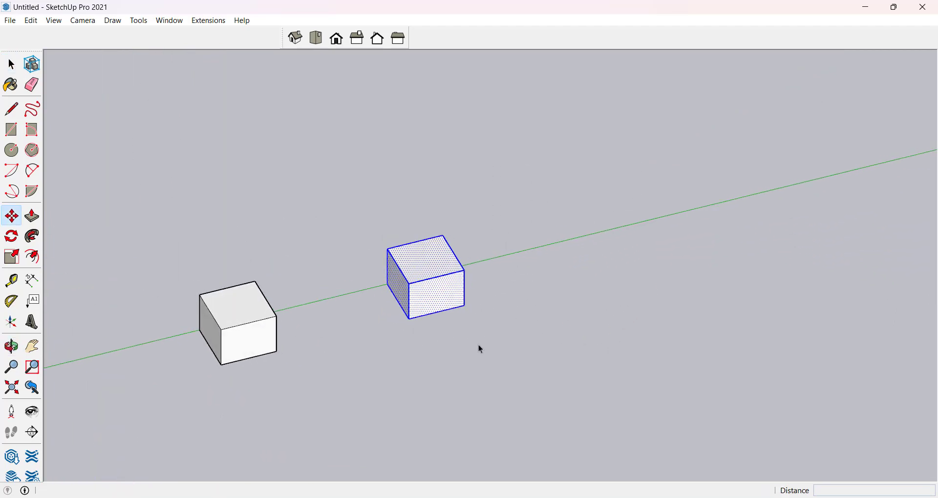
{"action": "left_click", "coordinate": [387, 282]}
{"action": "key", "text": "ctrl"}
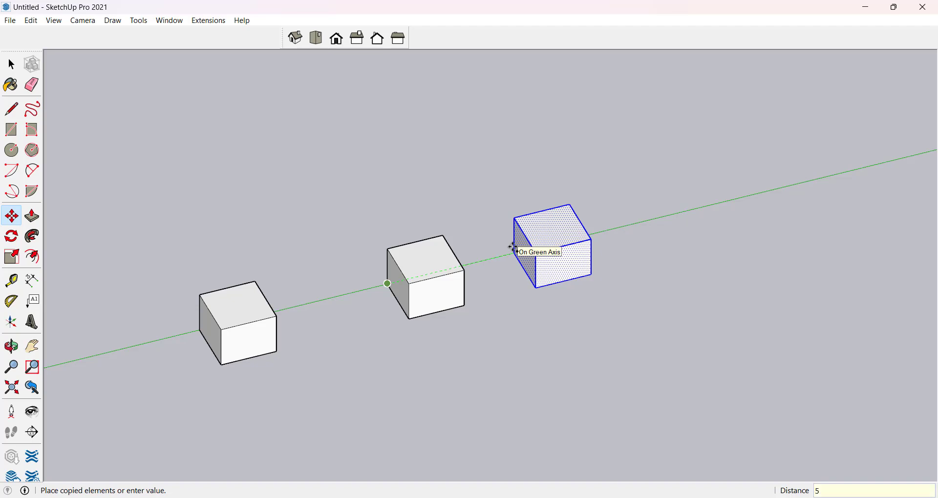
{"action": "key", "text": "Return"}
{"action": "scroll", "coordinate": [513, 248], "scroll_direction": "down", "scroll_amount": 5}
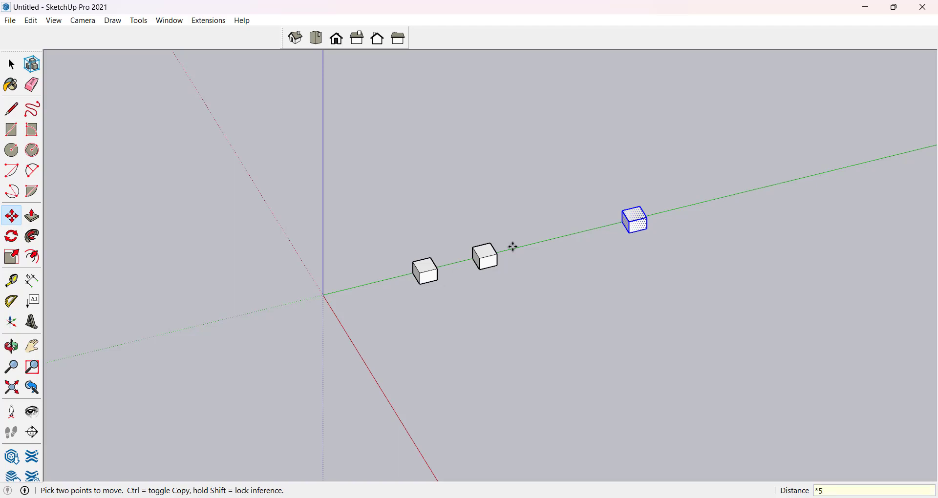
{"action": "key", "text": "Return"}
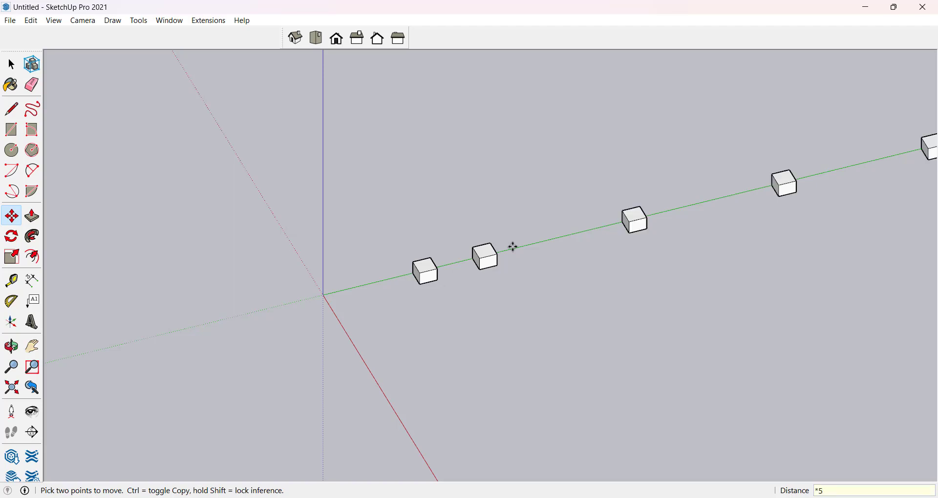
Select the entire row of boxes along the green axis and delete it
{"action": "scroll", "coordinate": [513, 248], "scroll_direction": "down", "scroll_amount": 6}
{"action": "scroll", "coordinate": [643, 218], "scroll_direction": "up", "scroll_amount": 4}
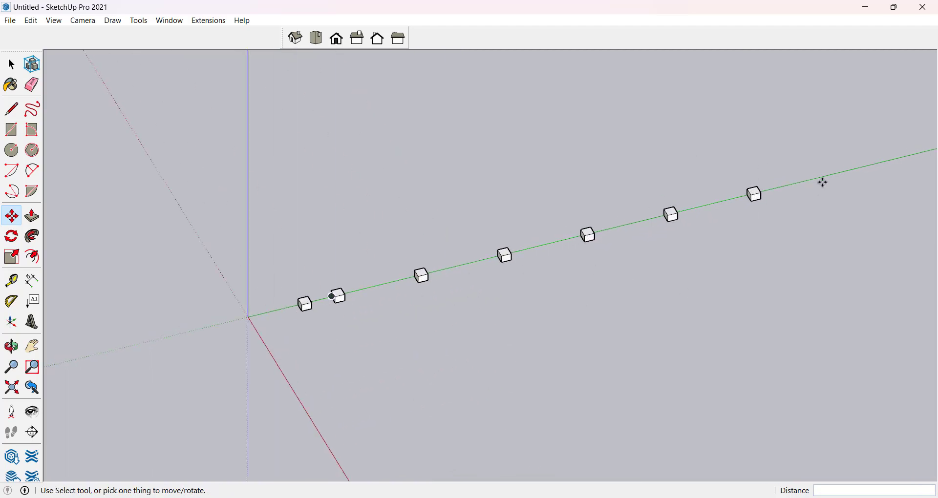
{"action": "key", "text": "space"}
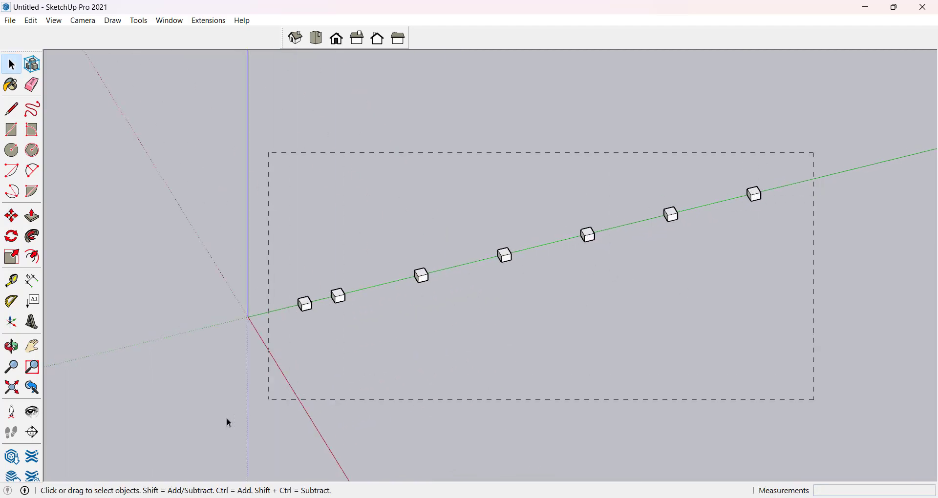
{"action": "left_click_drag", "start_coordinate": [227, 419], "coordinate": [234, 435]}
{"action": "left_click", "coordinate": [777, 92]}
{"action": "key", "text": "Delete"}
Draw a ground rectangle of about 0.11 m by 0.04 m from the origin, with its long side on the red axis
{"action": "scroll", "coordinate": [214, 404], "scroll_direction": "up", "scroll_amount": 3}
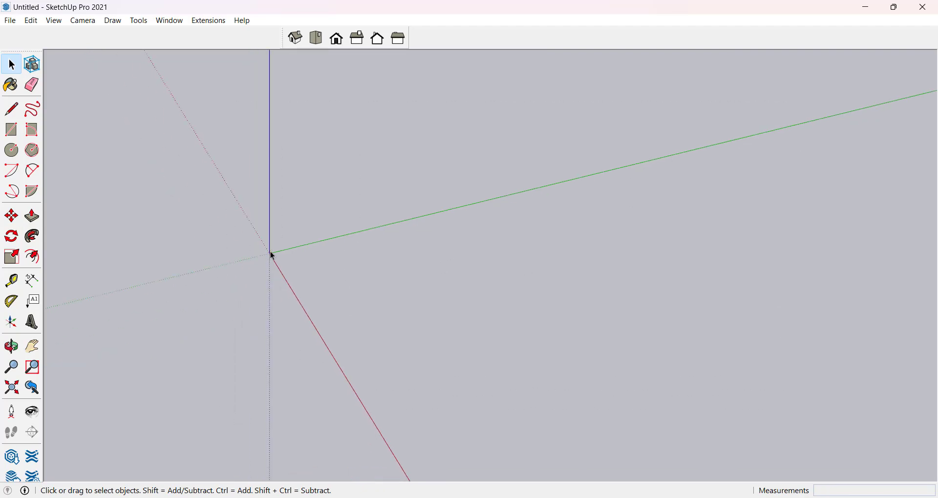
{"action": "scroll", "coordinate": [270, 255], "scroll_direction": "up", "scroll_amount": 4}
{"action": "left_click", "coordinate": [14, 132]}
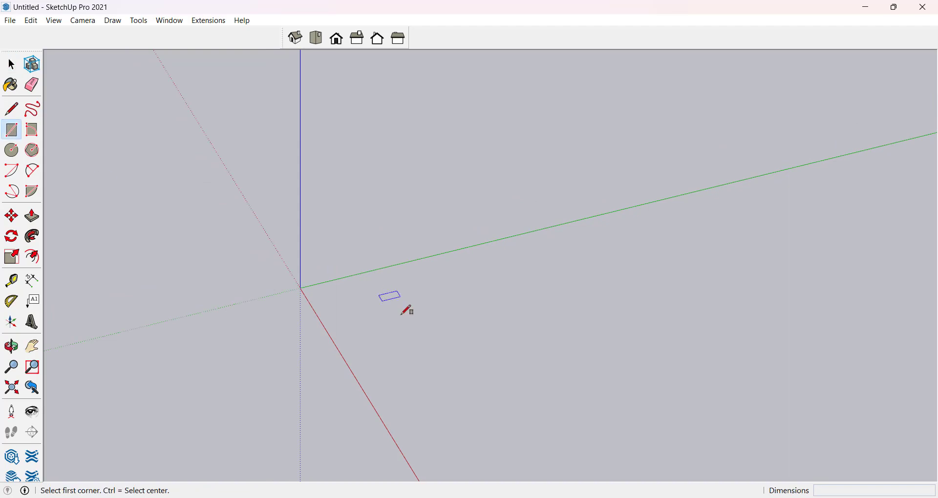
{"action": "left_click", "coordinate": [301, 289]}
{"action": "left_click", "coordinate": [369, 337]}
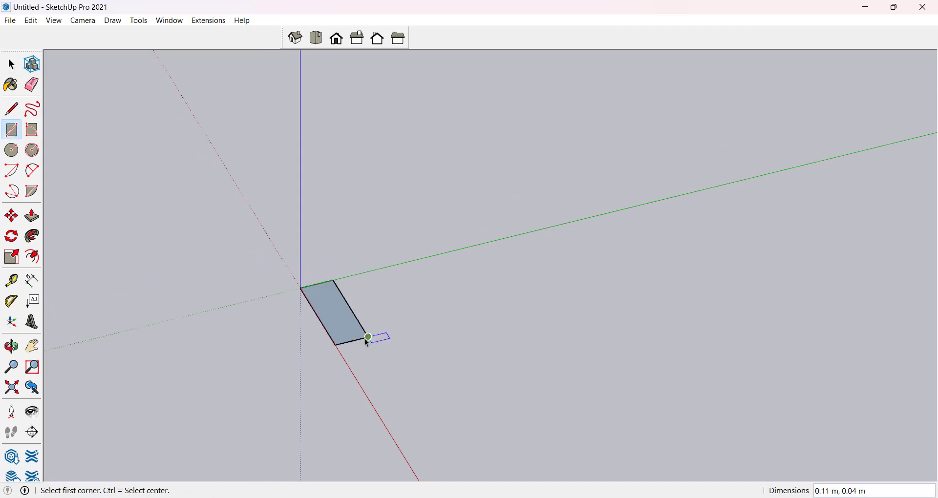
{"action": "key", "text": "space"}
Push/Pull the rectangle upward into a narrow upright box
{"action": "key", "text": "p"}
{"action": "left_click", "coordinate": [344, 330]}
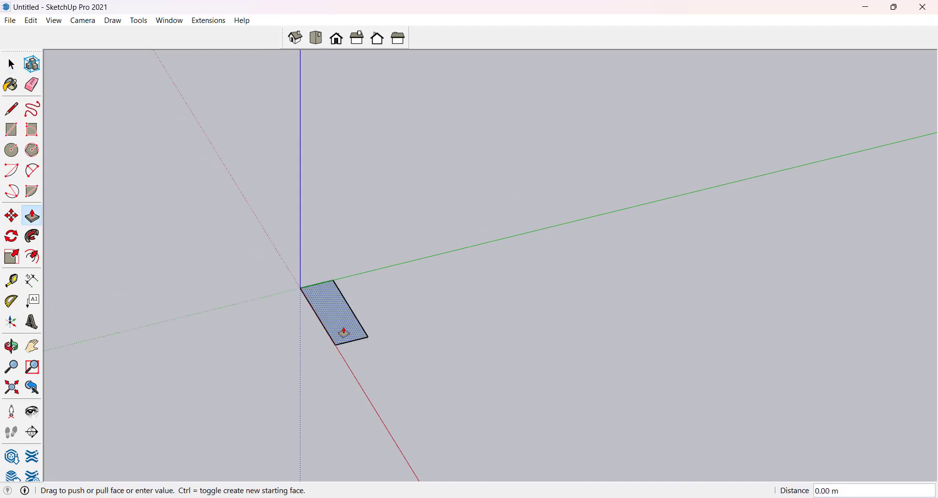
{"action": "key", "text": "Escape"}
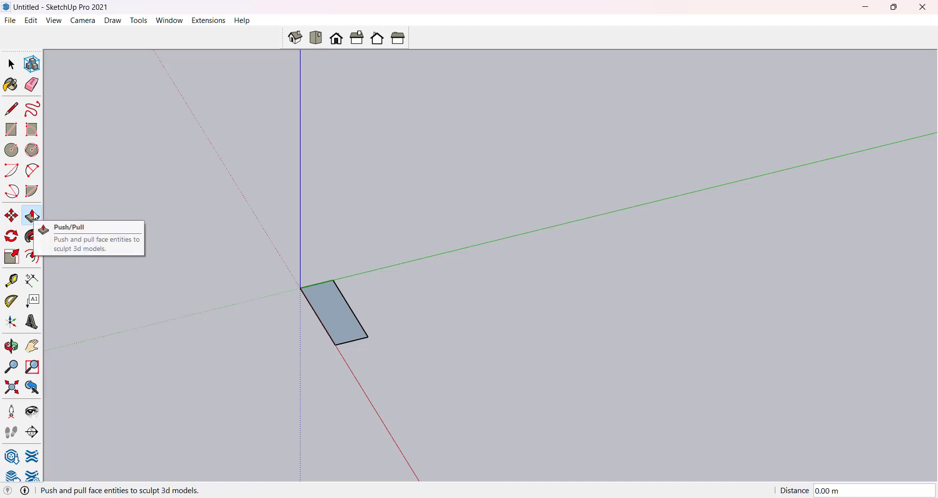
{"action": "left_click", "coordinate": [335, 318]}
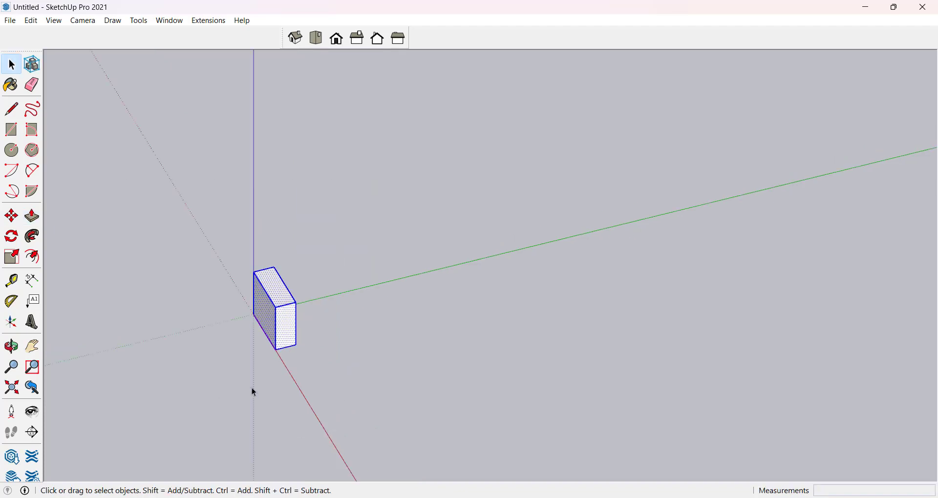
Copy the whole box with Move, taking its base corner at the origin to the top corner at its far end along the red axis
{"action": "middle_click_drag", "start_coordinate": [251, 389], "coordinate": [373, 171]}
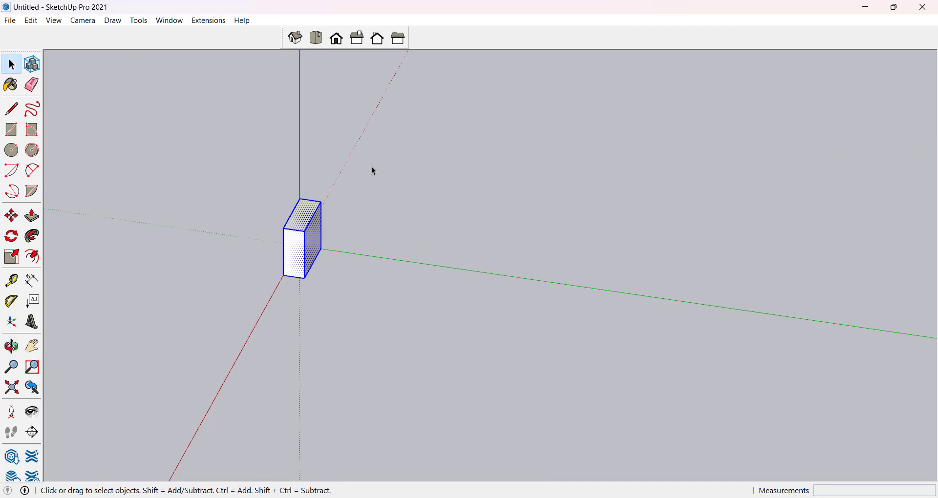
{"action": "scroll", "coordinate": [372, 167], "scroll_direction": "up", "scroll_amount": 4}
{"action": "middle_click_drag", "start_coordinate": [297, 271], "coordinate": [351, 303]}
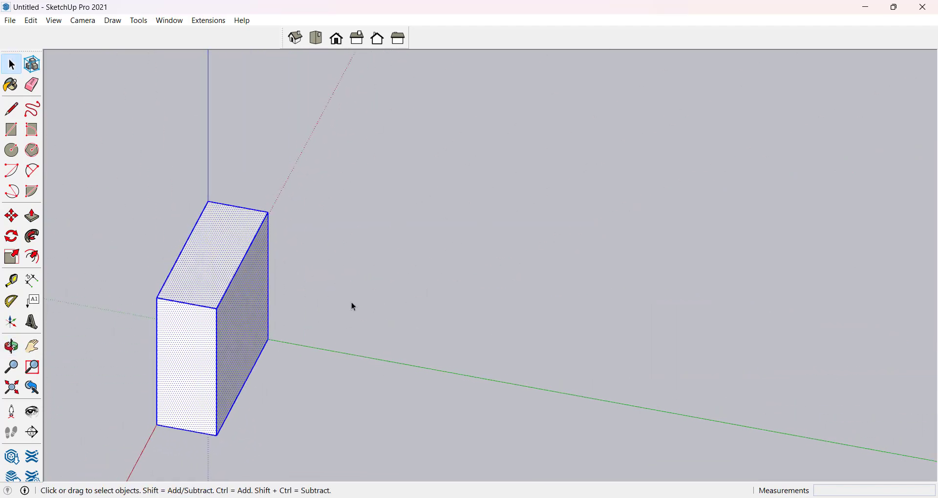
{"action": "scroll", "coordinate": [351, 303], "scroll_direction": "down", "scroll_amount": 3}
{"action": "middle_click_drag", "start_coordinate": [283, 352], "coordinate": [372, 294]}
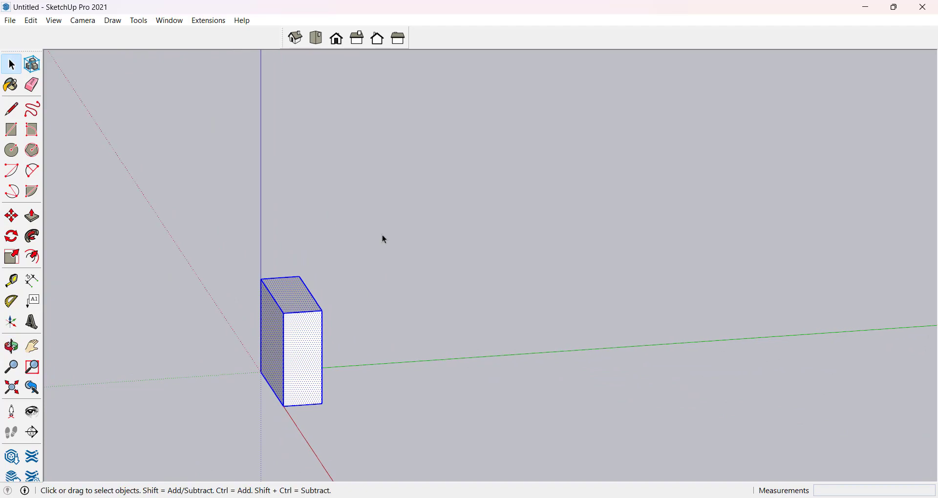
{"action": "key", "text": "m"}
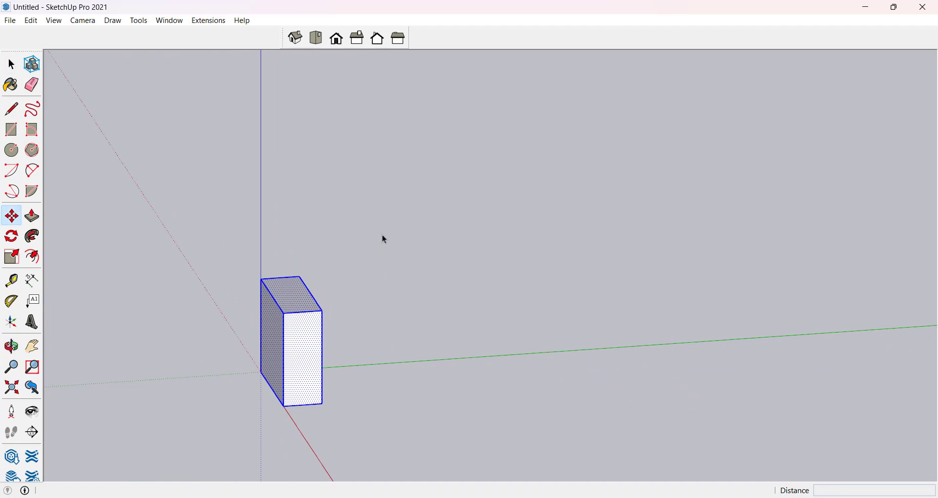
{"action": "left_click", "coordinate": [259, 374]}
{"action": "key", "text": "ctrl"}
{"action": "left_click", "coordinate": [285, 313]}
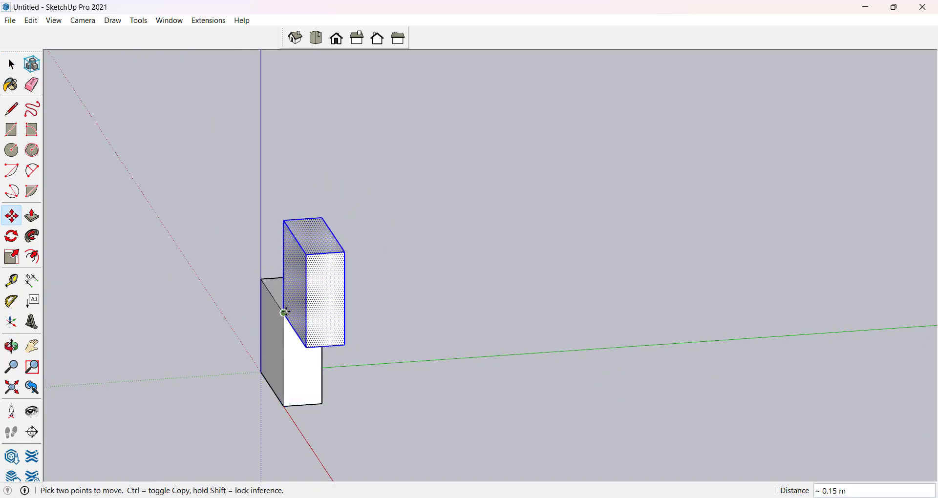
Multiply the diagonal copy by 9 to form a rising stair-like array of boxes
{"action": "middle_click_drag", "start_coordinate": [285, 313], "coordinate": [488, 328]}
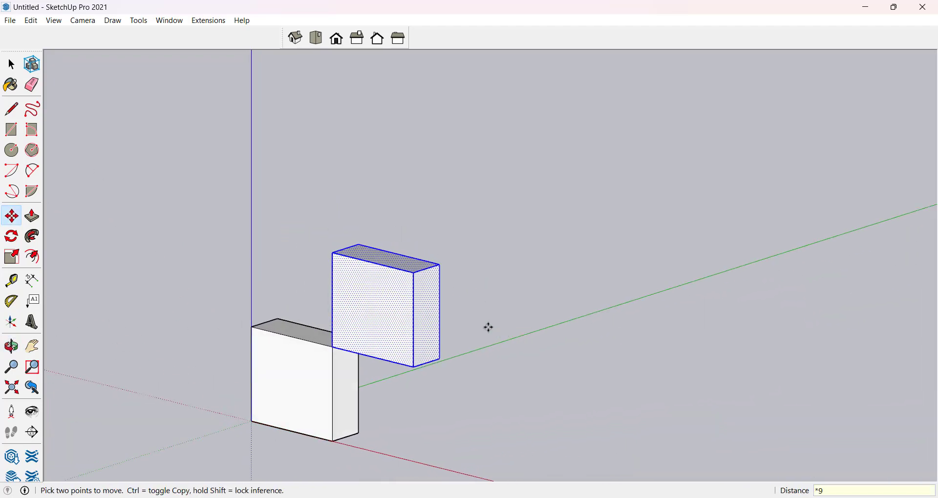
{"action": "key", "text": "Return"}
{"action": "scroll", "coordinate": [398, 377], "scroll_direction": "down", "scroll_amount": 5}
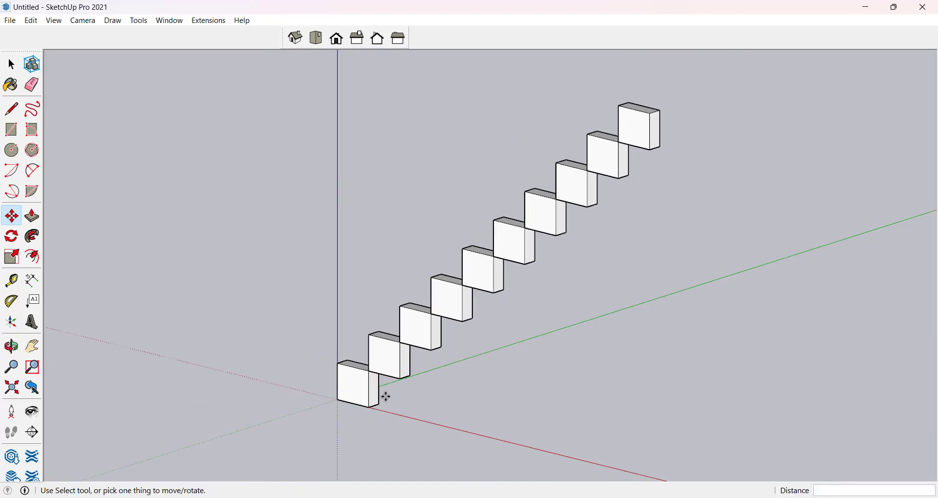
Select all the stair-like boxes and delete them
{"action": "middle_click_drag", "start_coordinate": [384, 396], "coordinate": [469, 275]}
{"action": "key", "text": "ctrl+a"}
{"action": "key", "text": "Delete"}
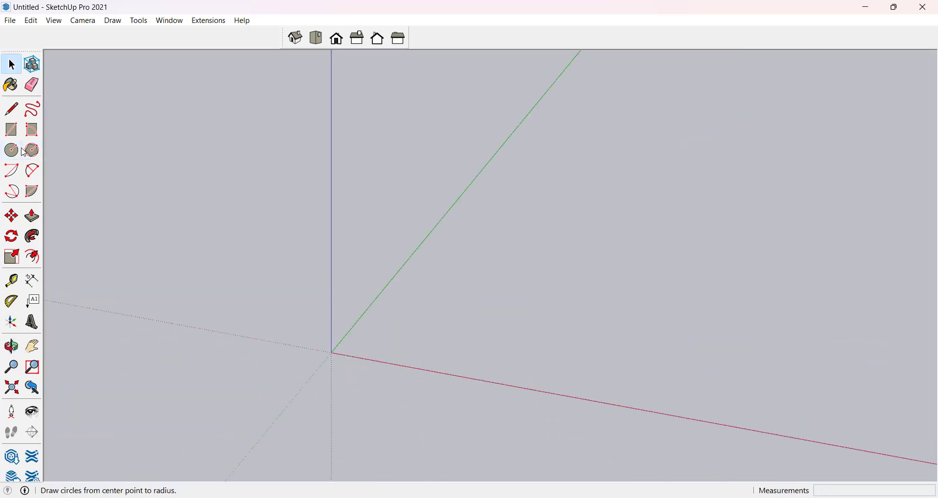
Draw a long narrow ground rectangle from the origin along the red axis and Push/Pull it upward into a thin bar
{"action": "left_click", "coordinate": [11, 129]}
{"action": "left_click", "coordinate": [332, 353]}
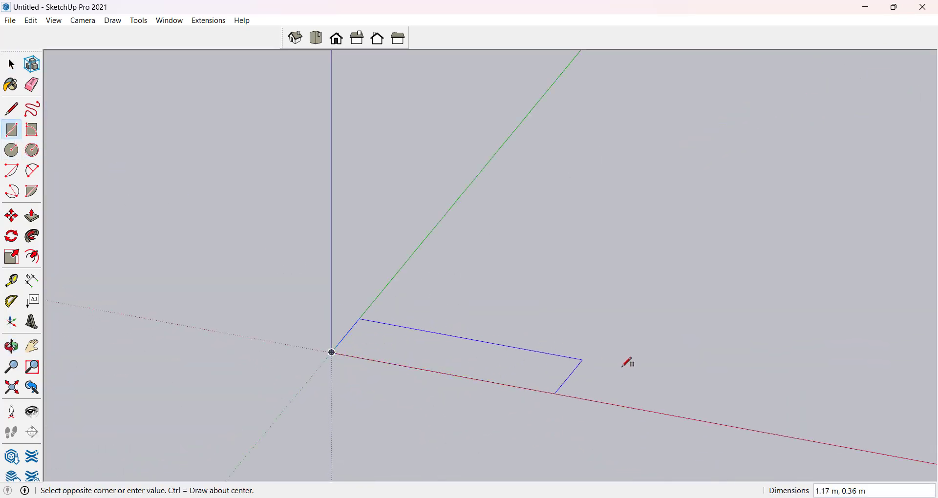
{"action": "left_click", "coordinate": [666, 393]}
{"action": "key", "text": "p"}
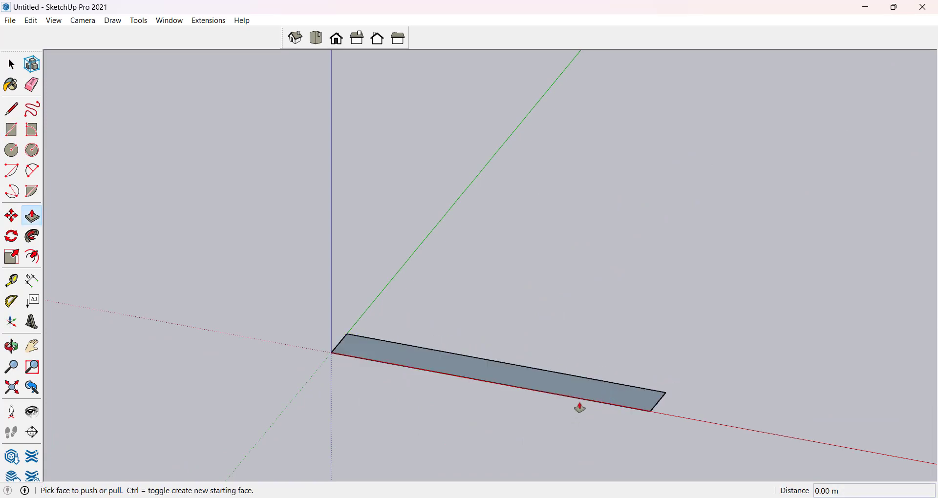
{"action": "left_click_drag", "start_coordinate": [580, 406], "coordinate": [572, 386]}
{"action": "key", "text": "space"}
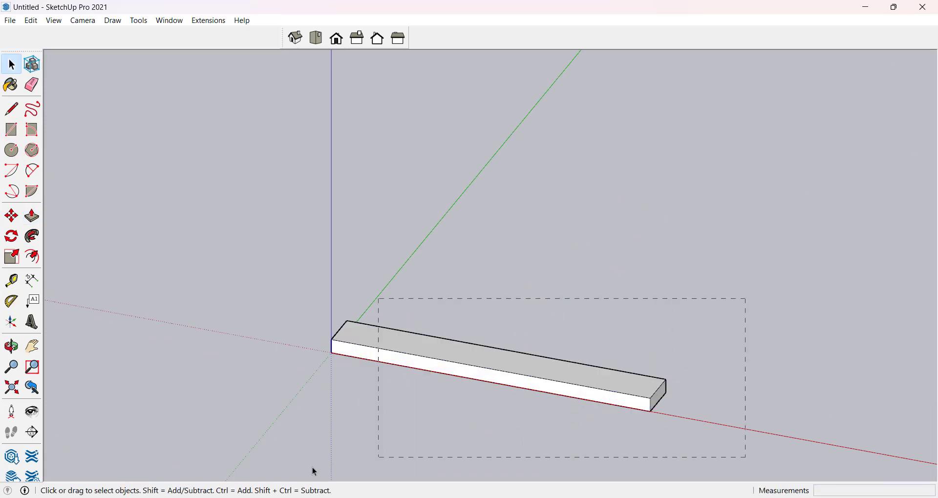
Try rotating the whole bar 45 degrees about the origin in the ground plane, and undo the rotation
{"action": "left_click_drag", "start_coordinate": [247, 483], "coordinate": [247, 483]}
{"action": "middle_click_drag", "start_coordinate": [251, 460], "coordinate": [424, 403]}
{"action": "scroll", "coordinate": [439, 391], "scroll_direction": "up", "scroll_amount": 3}
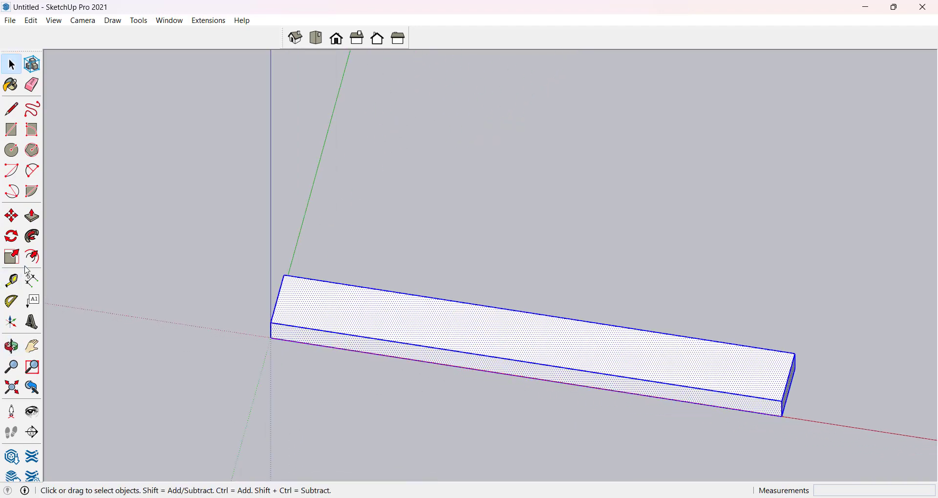
{"action": "left_click", "coordinate": [11, 237]}
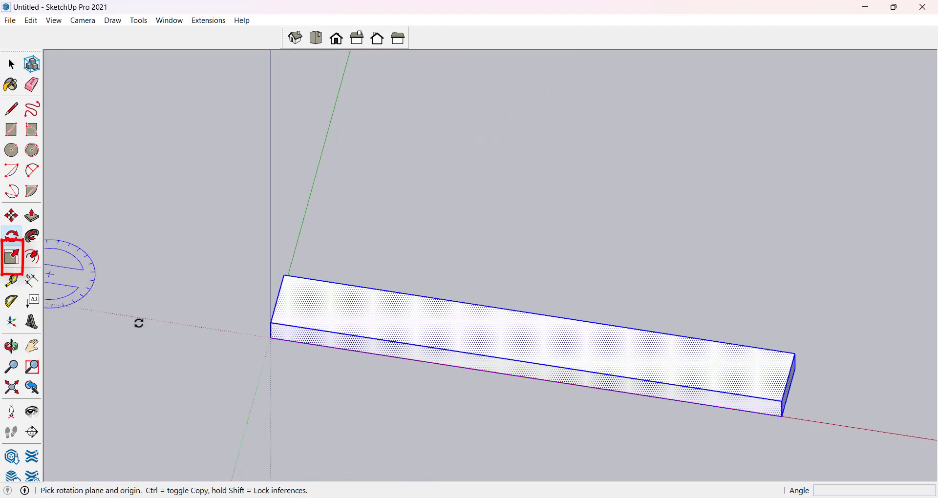
{"action": "middle_click_drag", "start_coordinate": [268, 337], "coordinate": [530, 164]}
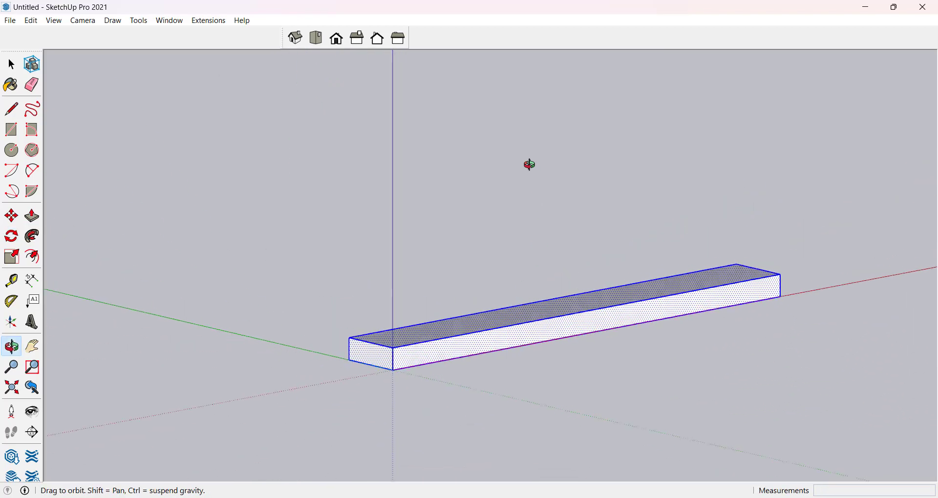
{"action": "left_click", "coordinate": [393, 373]}
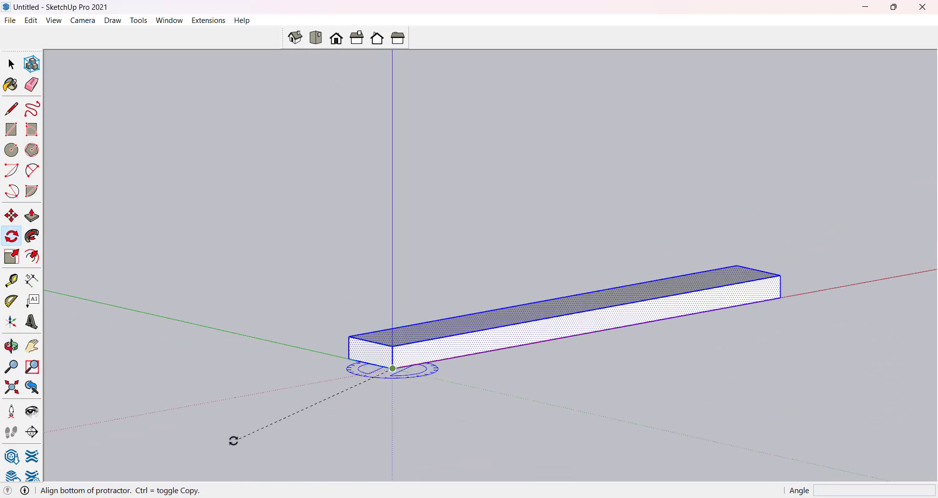
{"action": "middle_click_drag", "start_coordinate": [233, 439], "coordinate": [323, 432]}
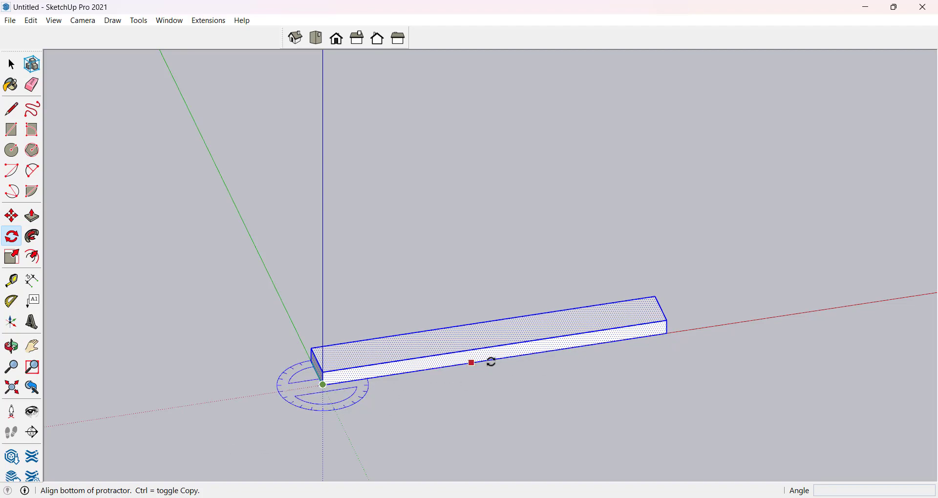
{"action": "scroll", "coordinate": [528, 370], "scroll_direction": "up", "scroll_amount": 3}
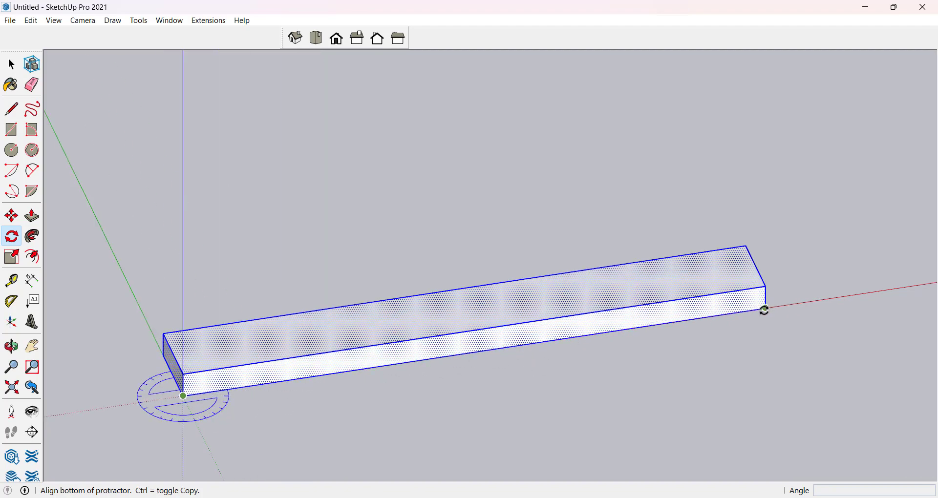
{"action": "left_click", "coordinate": [765, 311]}
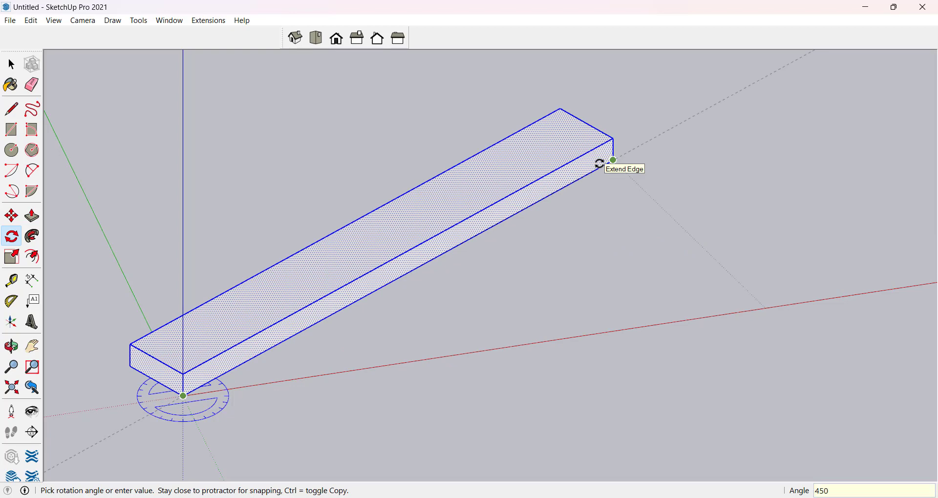
{"action": "key", "text": "BackSpace"}
{"action": "key", "text": "Return"}
{"action": "scroll", "coordinate": [543, 352], "scroll_direction": "down", "scroll_amount": 3}
{"action": "middle_click_drag", "start_coordinate": [618, 363], "coordinate": [513, 473]}
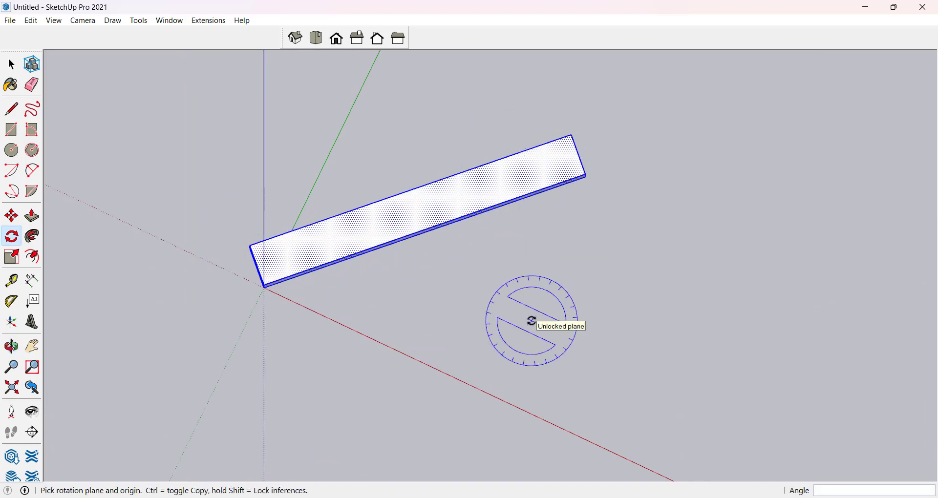
{"action": "key", "text": "ctrl+z"}
Try making a copy of the bar rotated 30 degrees about the origin in the ground plane, and undo it
{"action": "middle_click_drag", "start_coordinate": [336, 335], "coordinate": [431, 236]}
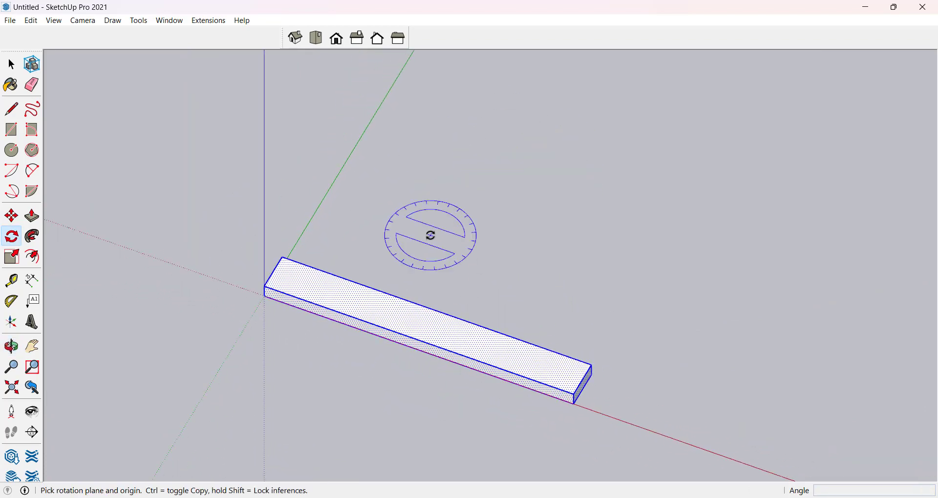
{"action": "left_click", "coordinate": [264, 295]}
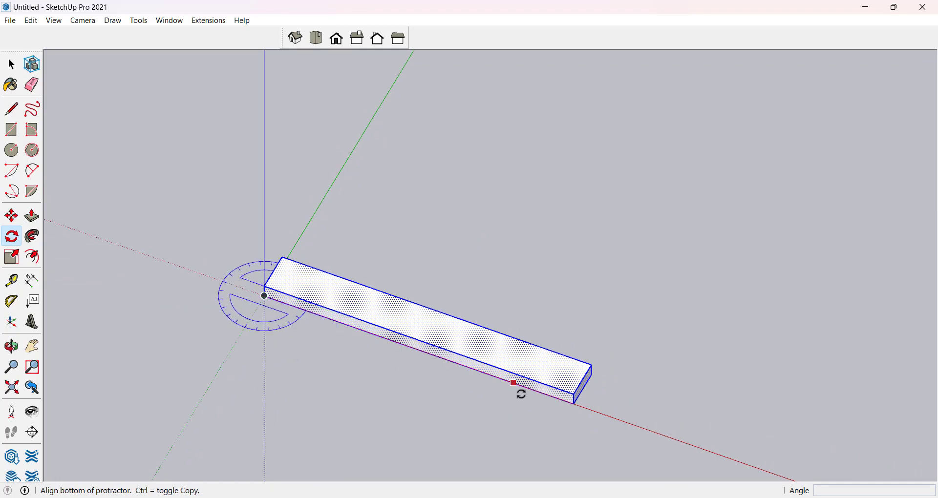
{"action": "left_click", "coordinate": [556, 399]}
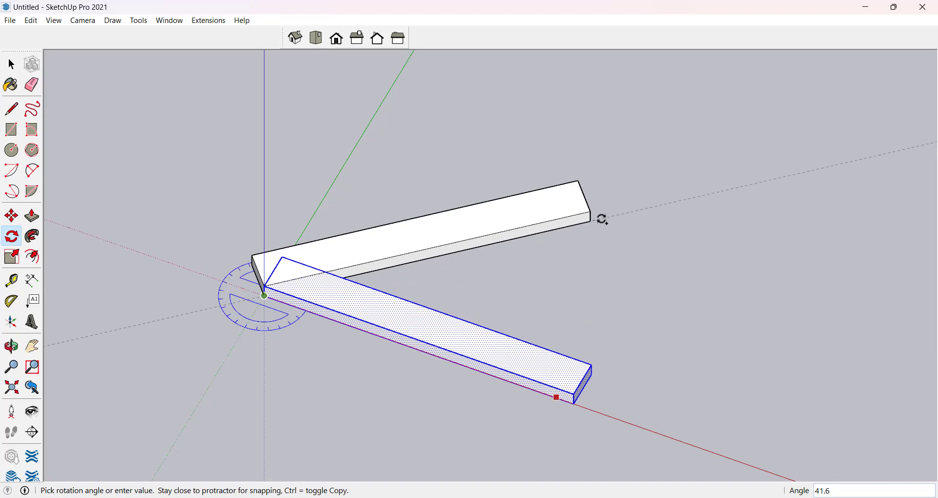
{"action": "left_click", "coordinate": [602, 220]}
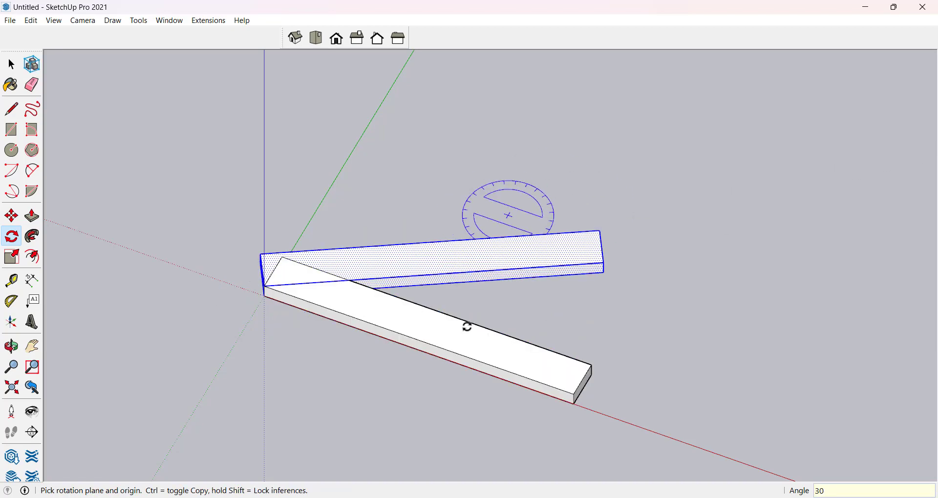
{"action": "middle_click_drag", "start_coordinate": [464, 324], "coordinate": [863, 280]}
{"action": "key", "text": "ctrl+z"}
Select the whole bar and make a copy rotated 10 degrees about the origin in the ground plane
{"action": "key", "text": "space"}
{"action": "left_click_drag", "start_coordinate": [781, 305], "coordinate": [668, 222]}
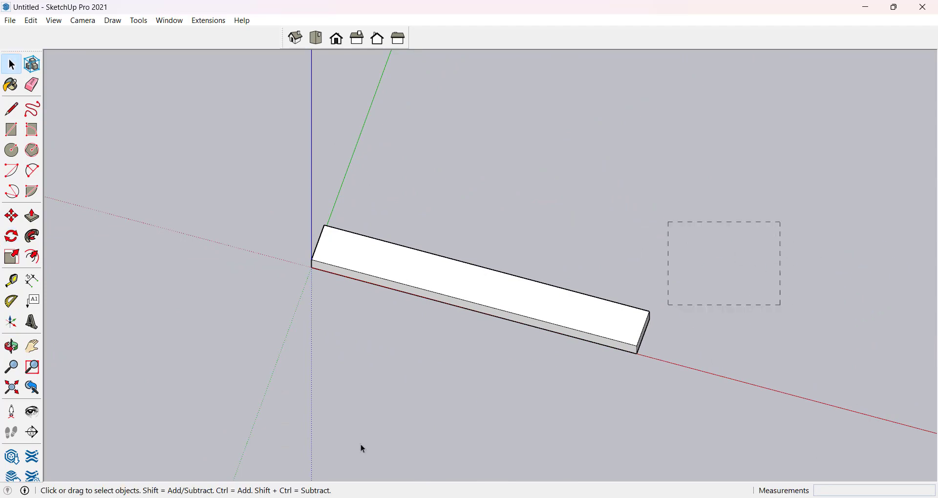
{"action": "left_click_drag", "start_coordinate": [171, 496], "coordinate": [171, 496]}
{"action": "middle_click_drag", "start_coordinate": [520, 390], "coordinate": [511, 359]}
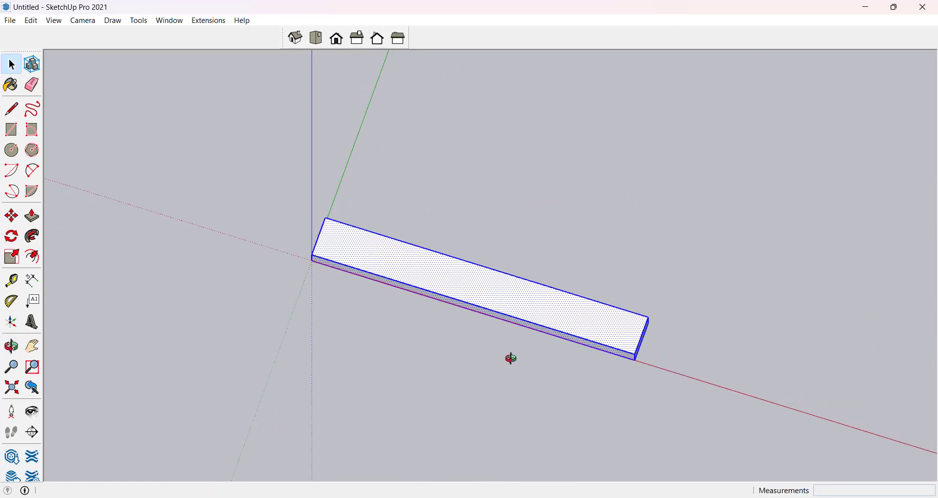
{"action": "left_click", "coordinate": [515, 364]}
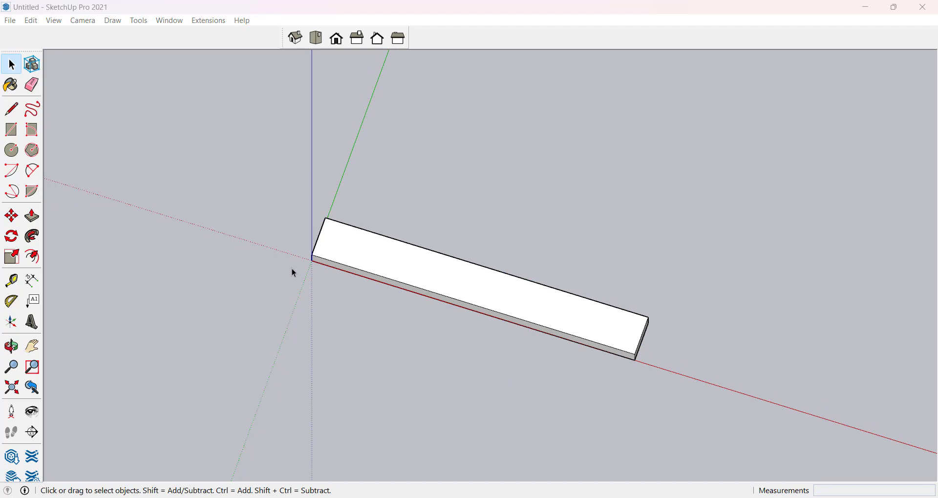
{"action": "left_click_drag", "start_coordinate": [233, 161], "coordinate": [749, 380]}
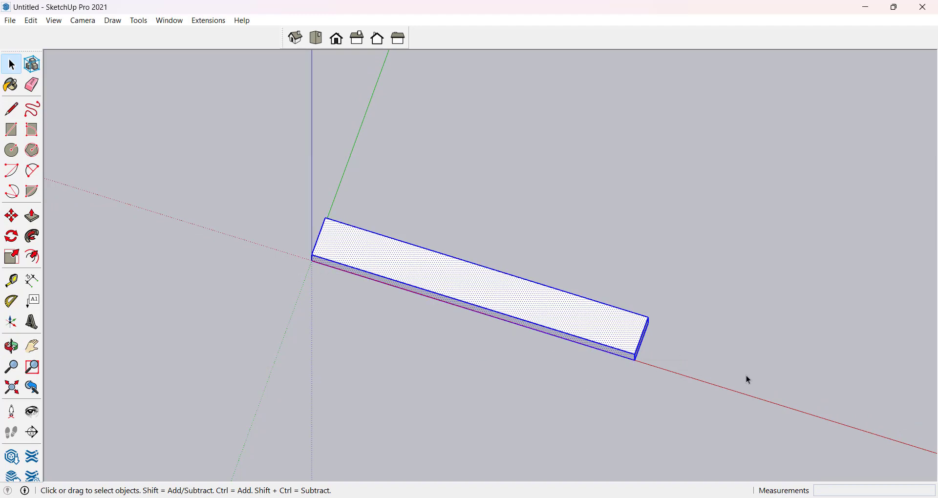
{"action": "key", "text": "q"}
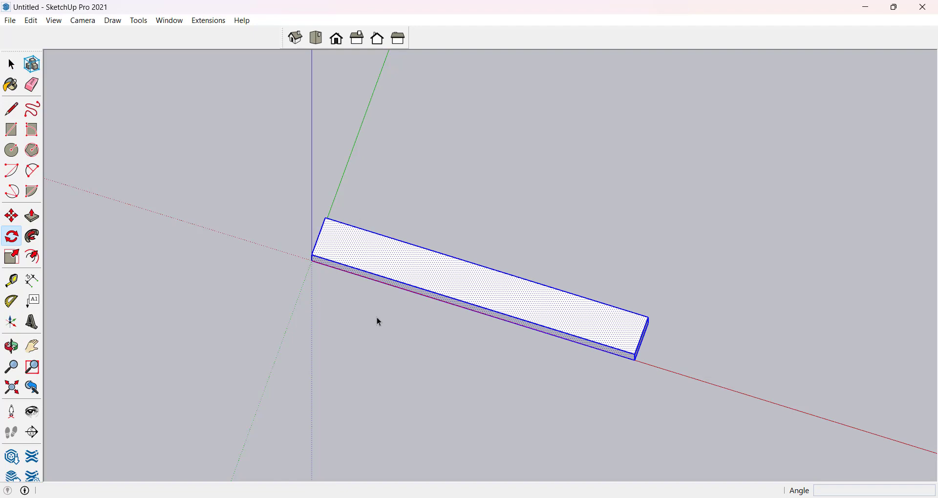
{"action": "left_click", "coordinate": [313, 261]}
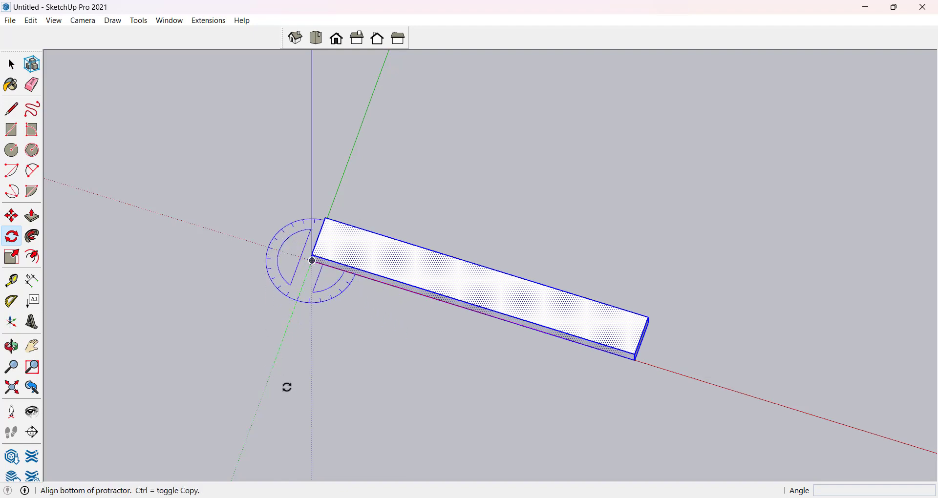
{"action": "left_click", "coordinate": [623, 358]}
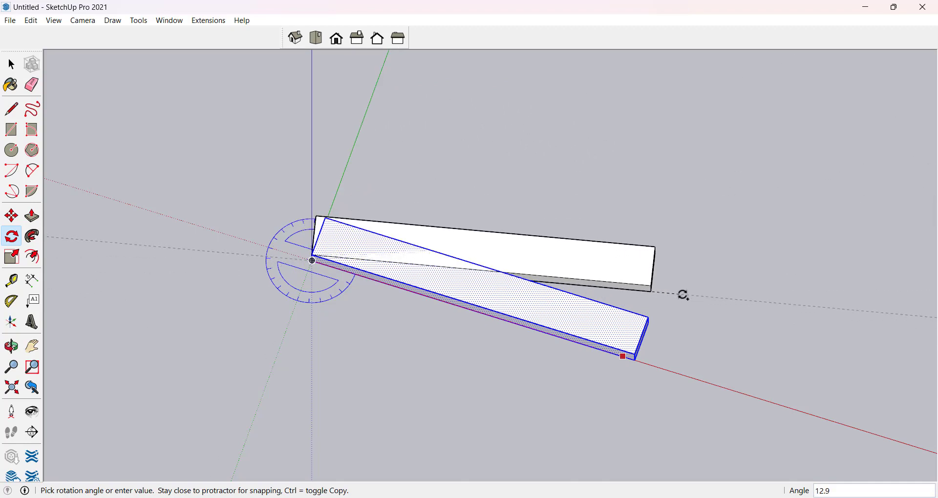
{"action": "type", "text": "10"}
{"action": "key", "text": "Return"}
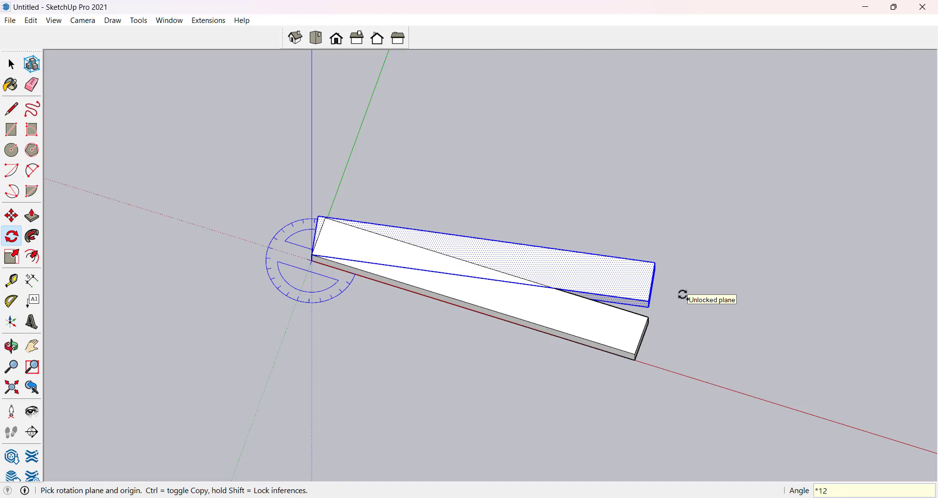
Multiply the rotated copy around the origin, trying 12 and 30 copies and settling on 45 for a full circle
{"action": "key", "text": "Return"}
{"action": "scroll", "coordinate": [687, 295], "scroll_direction": "down", "scroll_amount": 1}
{"action": "scroll", "coordinate": [379, 361], "scroll_direction": "down", "scroll_amount": 1}
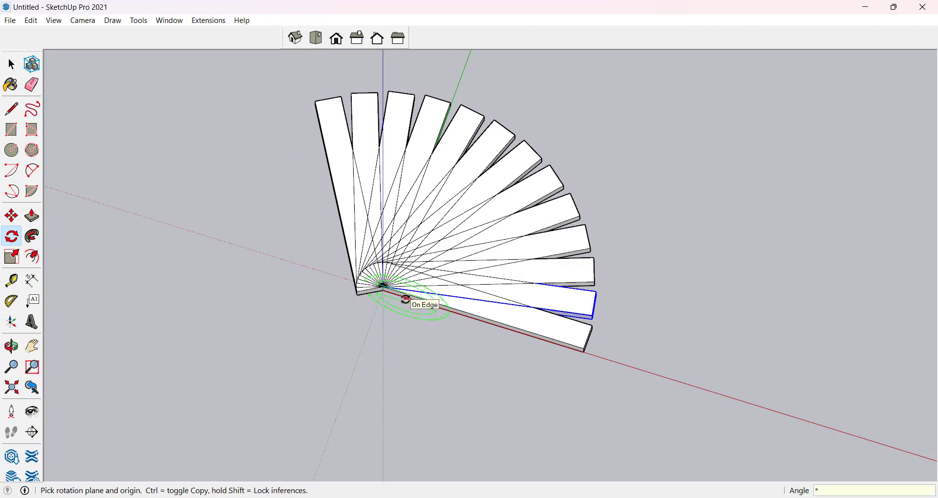
{"action": "key", "text": "Return"}
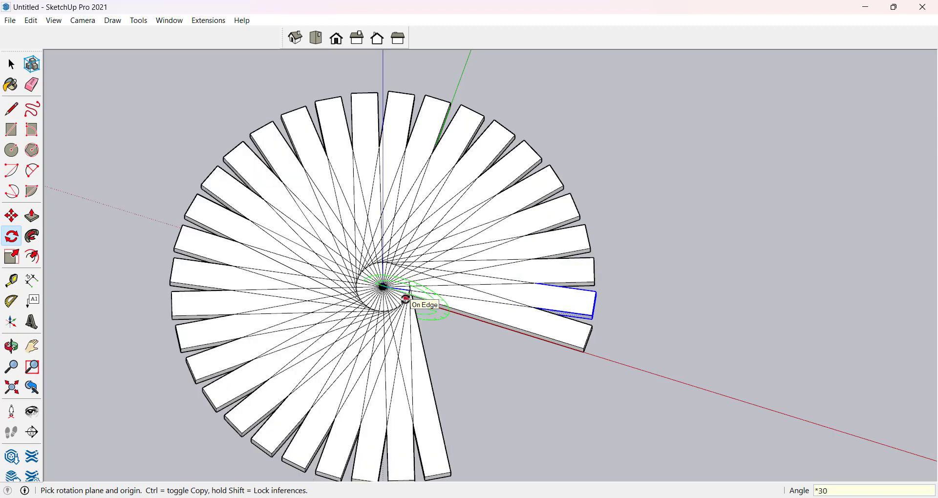
{"action": "key", "text": "BackSpace"}
{"action": "key", "text": "BackSpace"}
{"action": "key", "text": "Return"}
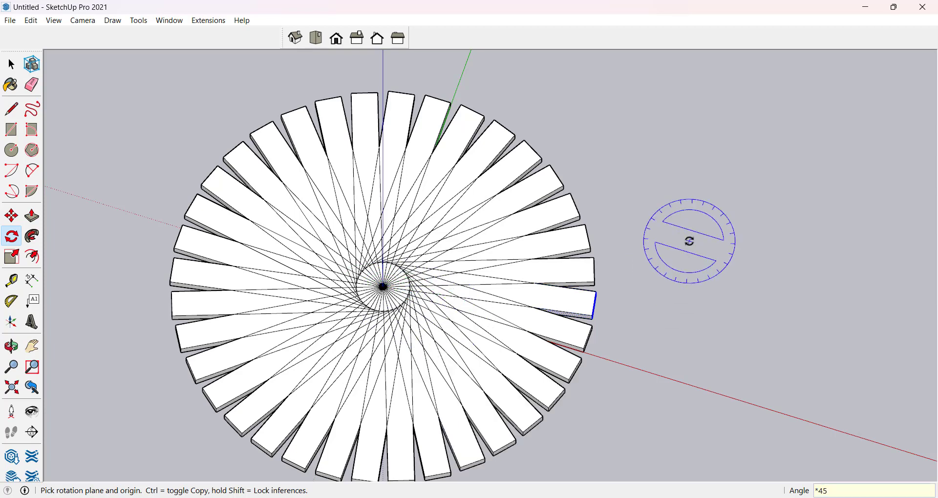
{"action": "key", "text": "space"}
{"action": "middle_click_drag", "start_coordinate": [675, 344], "coordinate": [744, 136]}
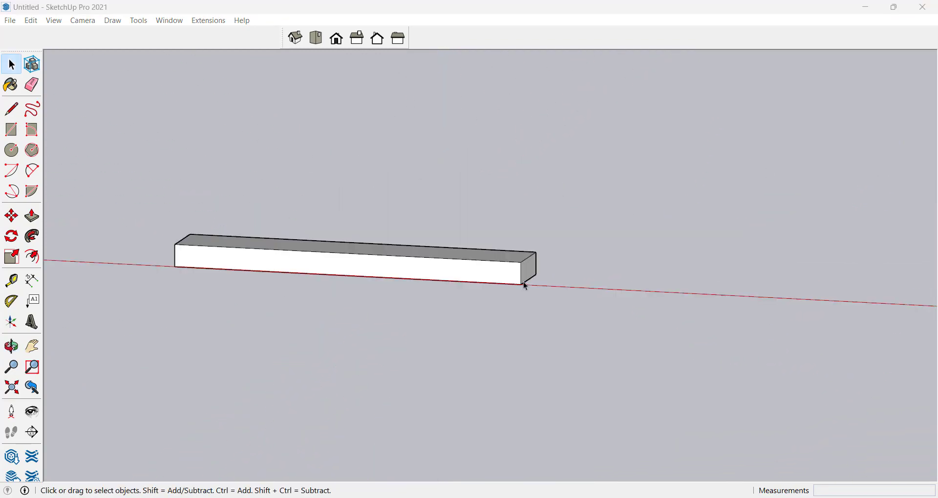
Show the bar on the red axis in the front view, select it entirely and activate the Rotate tool
{"action": "left_click_drag", "start_coordinate": [541, 316], "coordinate": [220, 173]}
{"action": "left_click", "coordinate": [397, 207]}
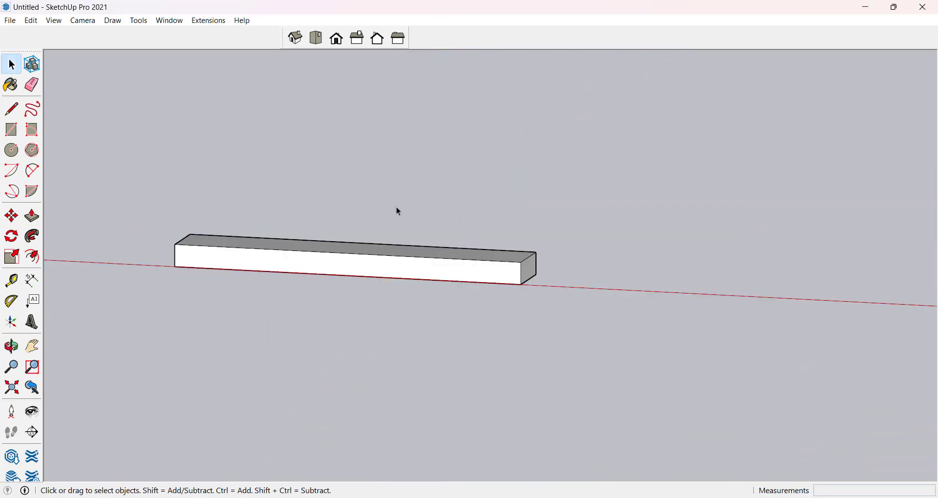
{"action": "left_click", "coordinate": [396, 267]}
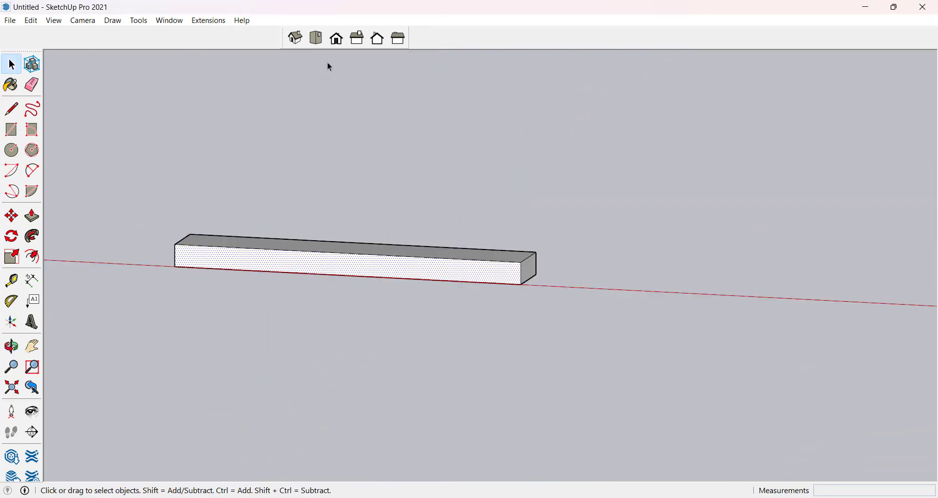
{"action": "left_click", "coordinate": [337, 39]}
{"action": "scroll", "coordinate": [211, 337], "scroll_direction": "down", "scroll_amount": 2}
{"action": "left_click_drag", "start_coordinate": [215, 214], "coordinate": [636, 338]}
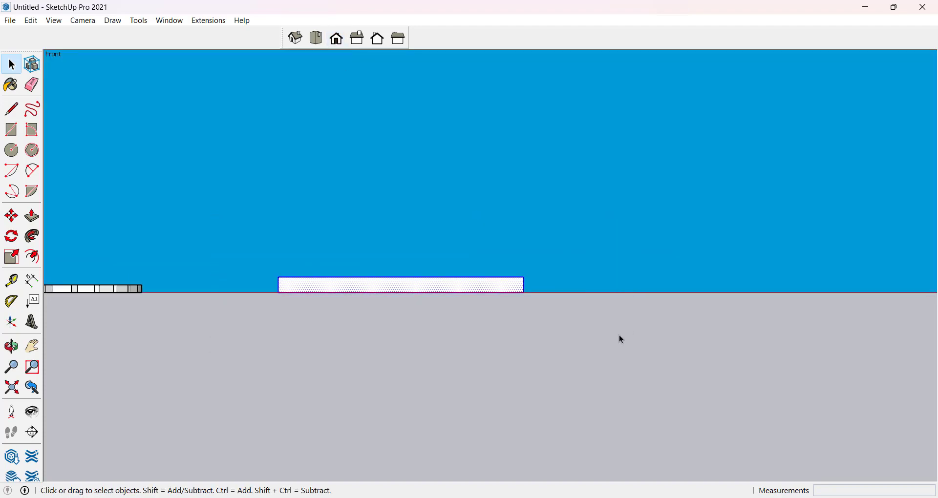
{"action": "left_click", "coordinate": [19, 243]}
{"action": "left_click", "coordinate": [525, 293]}
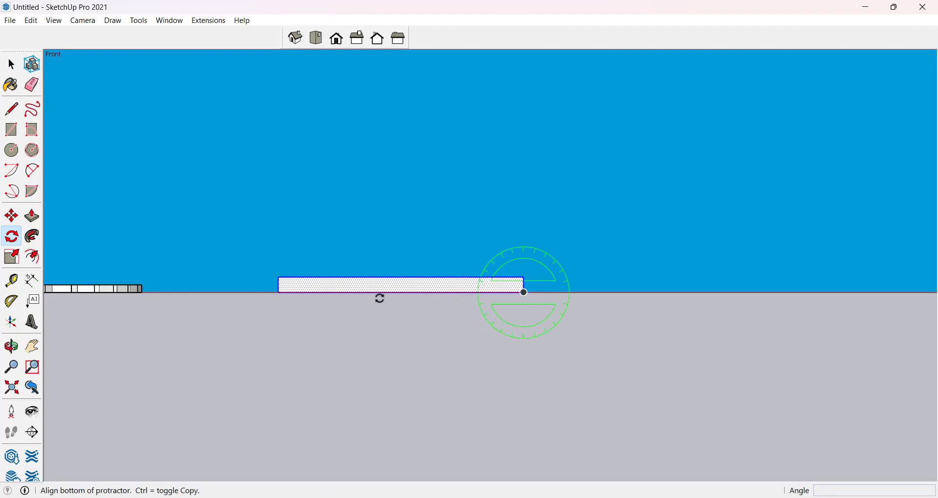
{"action": "left_click", "coordinate": [372, 292]}
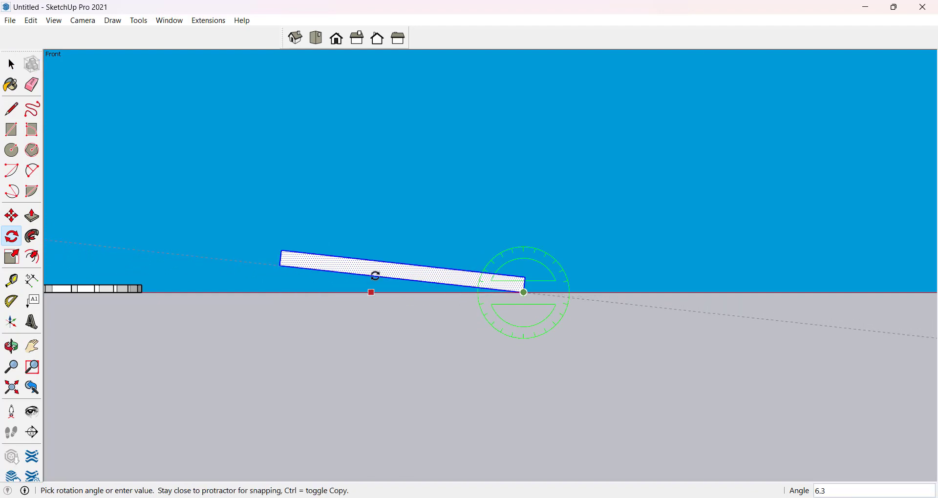
{"action": "key", "text": "Escape"}
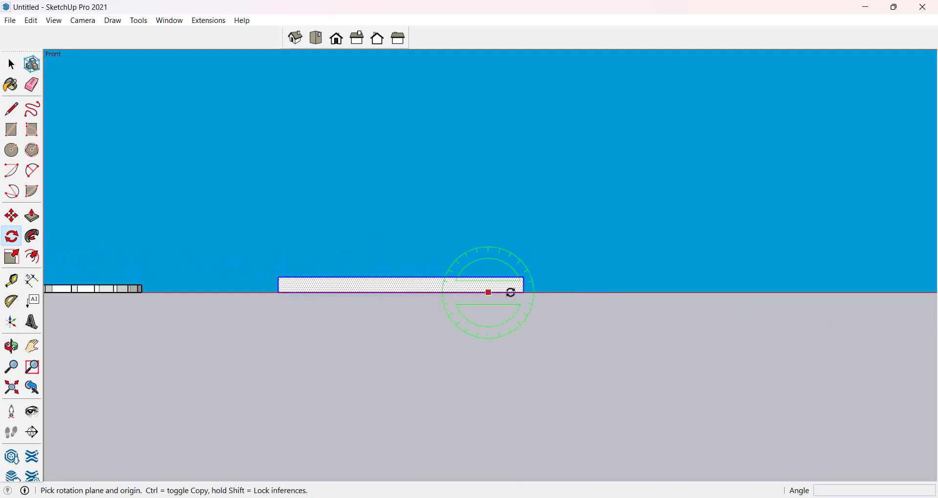
Make a copy of the bar rotated 5 degrees upward about its lower corner farthest from the origin, in the vertical plane
{"action": "left_click", "coordinate": [525, 293]}
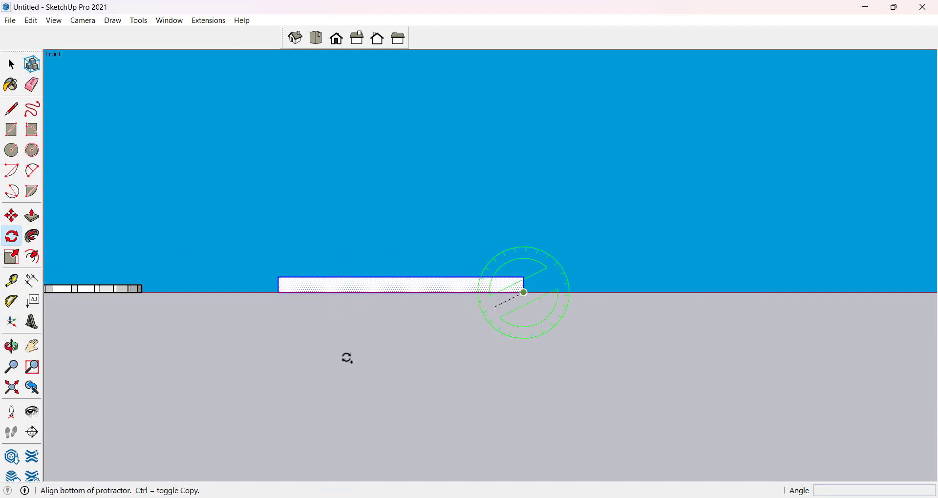
{"action": "left_click", "coordinate": [343, 293]}
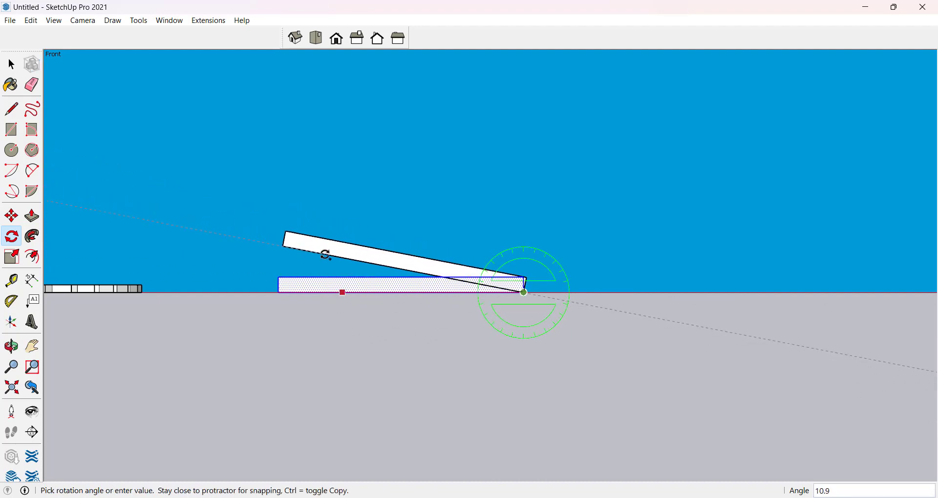
{"action": "type", "text": "5"}
{"action": "key", "text": "Return"}
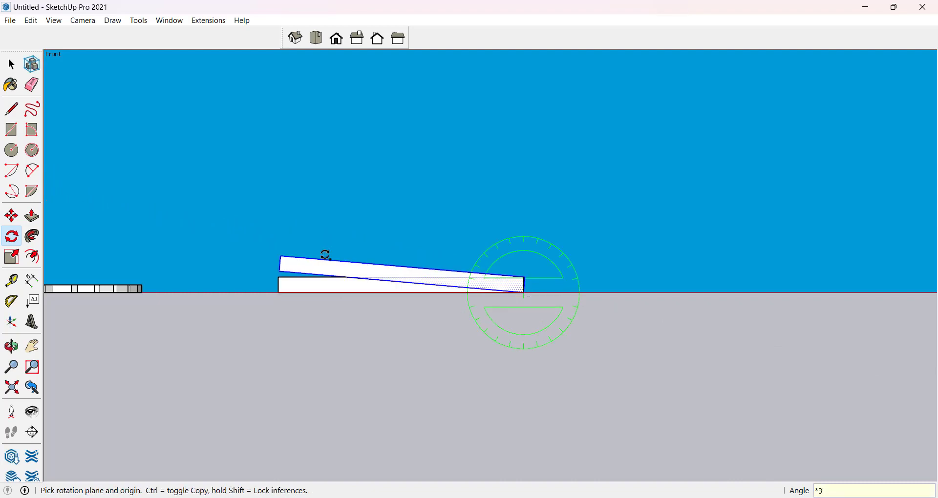
Multiply the rotated copy around the bar's corner, trying 30 copies and settling on 45
{"action": "key", "text": "Return"}
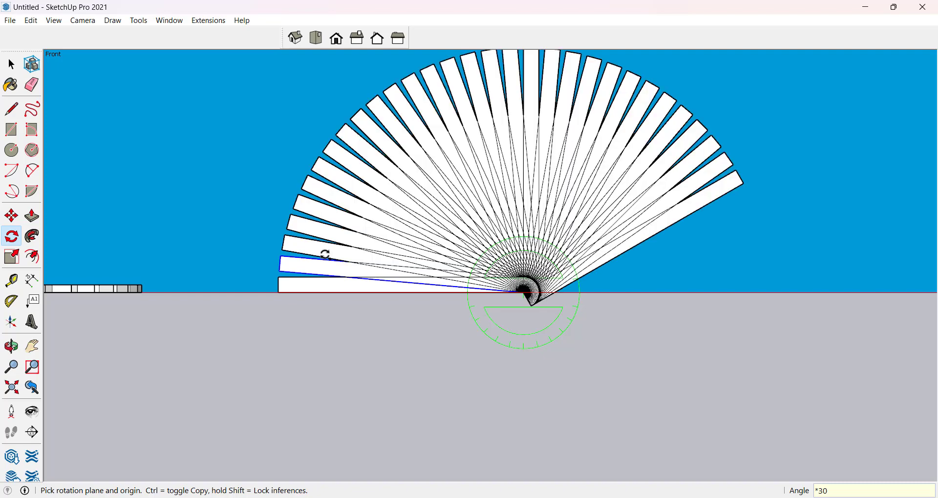
{"action": "key", "text": "BackSpace"}
{"action": "key", "text": "BackSpace"}
{"action": "type", "text": "45"}
{"action": "key", "text": "Return"}
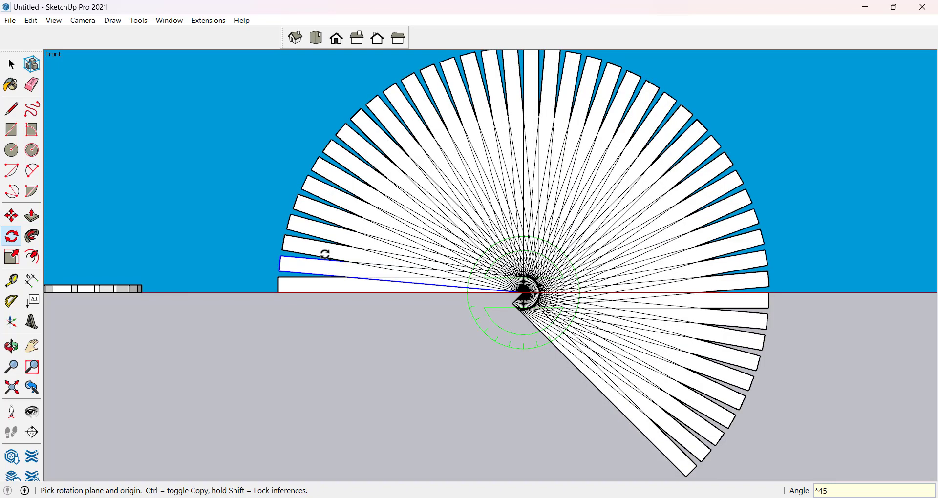
{"action": "key", "text": "space"}
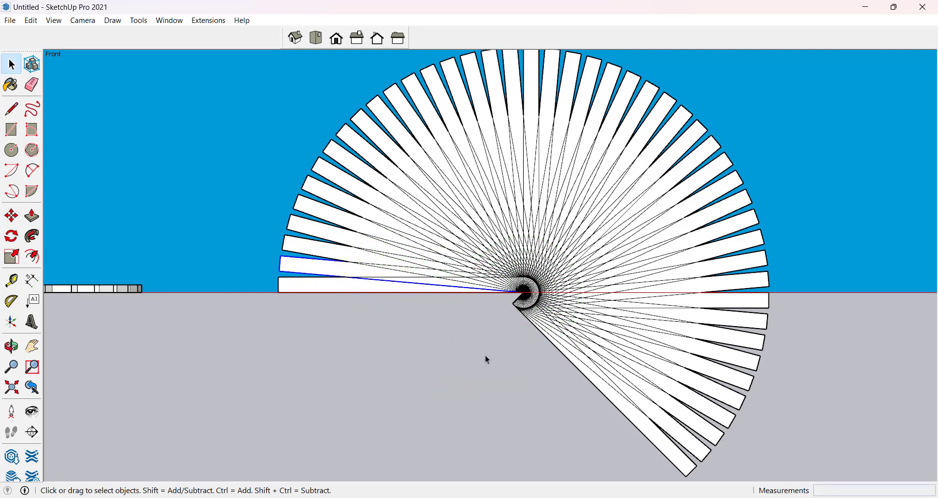
Delete all the rotated bars below the ground line so only the upper half of the fan is kept
{"action": "left_click_drag", "start_coordinate": [488, 297], "coordinate": [821, 459]}
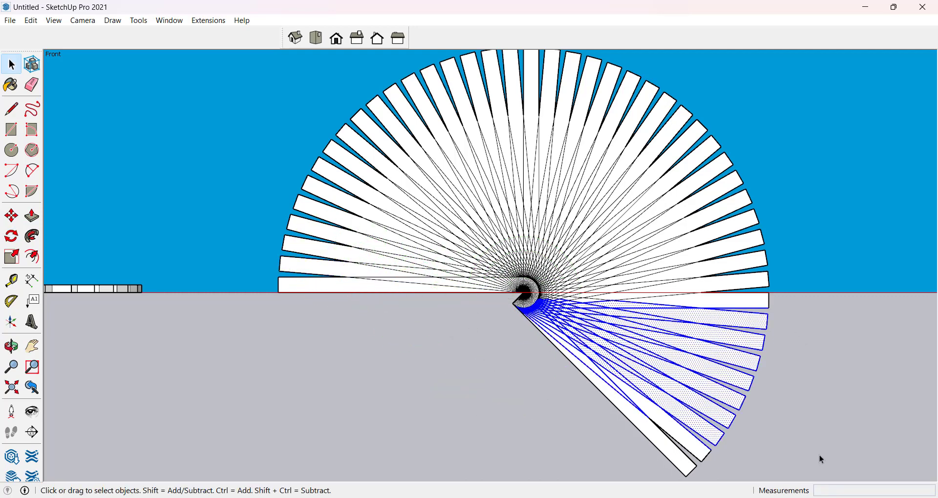
{"action": "left_click", "coordinate": [771, 464]}
{"action": "scroll", "coordinate": [543, 307], "scroll_direction": "down", "scroll_amount": 2}
{"action": "left_click_drag", "start_coordinate": [763, 453], "coordinate": [493, 297]}
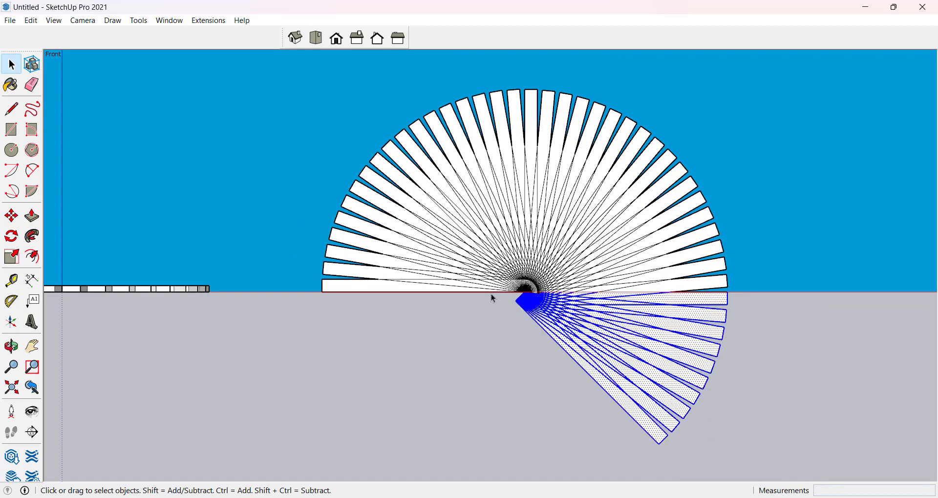
{"action": "key", "text": "Delete"}
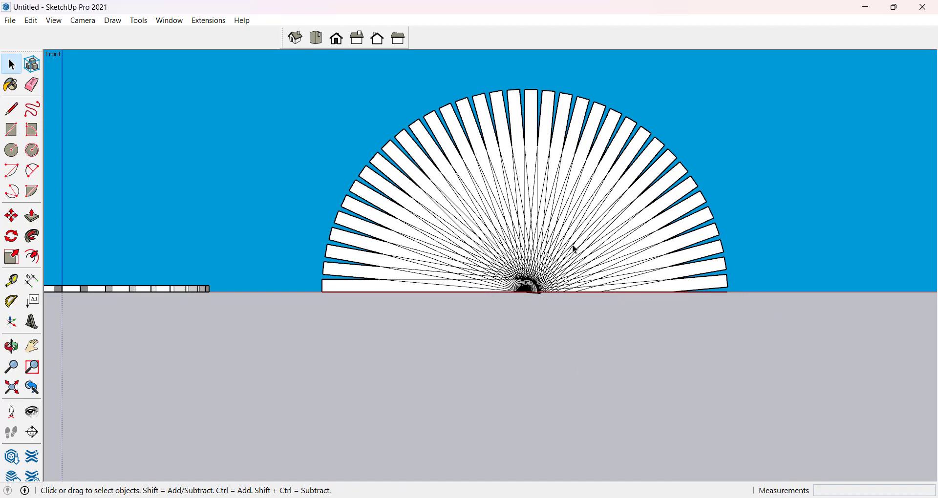
{"action": "middle_click_drag", "start_coordinate": [572, 245], "coordinate": [379, 387]}
{"action": "scroll", "coordinate": [378, 387], "scroll_direction": "down", "scroll_amount": 2}
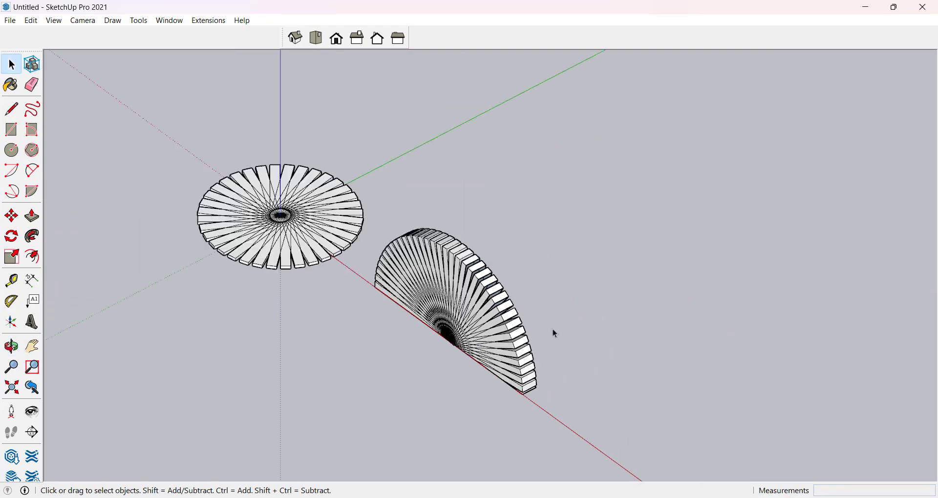
{"action": "middle_click_drag", "start_coordinate": [552, 331], "coordinate": [649, 392]}
{"action": "left_click_drag", "start_coordinate": [634, 412], "coordinate": [419, 115]}
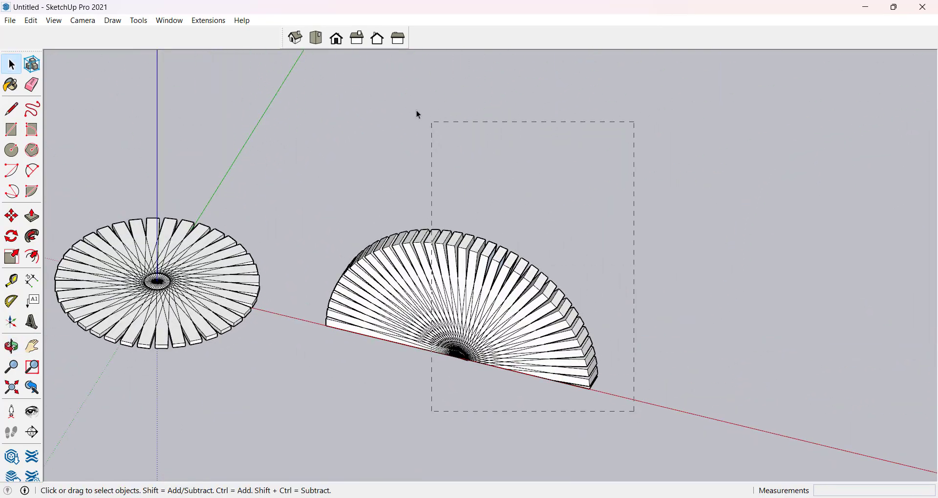
{"action": "left_click_drag", "start_coordinate": [295, 123], "coordinate": [295, 123]}
{"action": "middle_click_drag", "start_coordinate": [295, 124], "coordinate": [385, 349]}
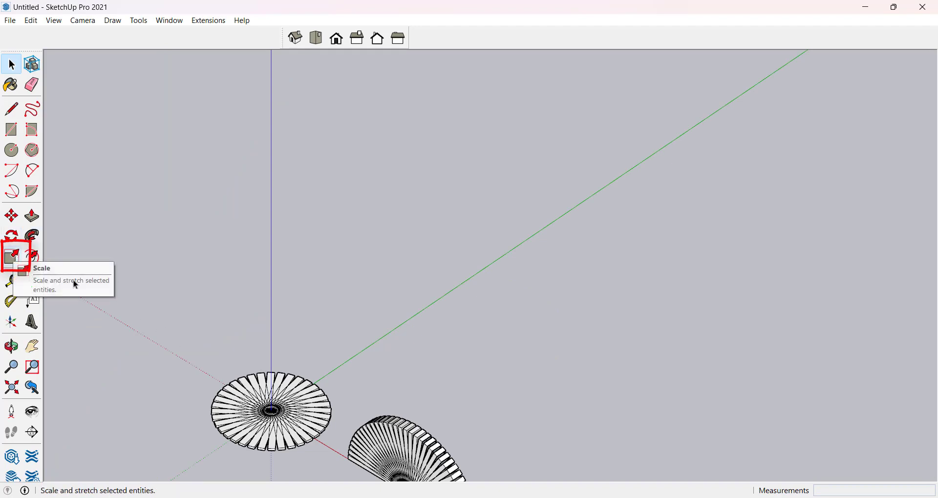
Select the whole flat circular array at the origin and stretch it upward with Scale into a tall drum
{"action": "key", "text": "s"}
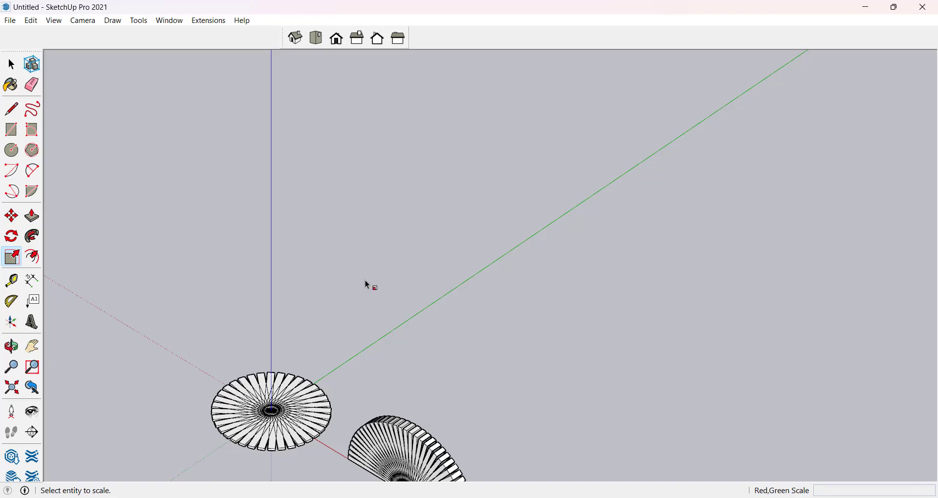
{"action": "key", "text": "space"}
{"action": "left_click_drag", "start_coordinate": [363, 304], "coordinate": [236, 412]}
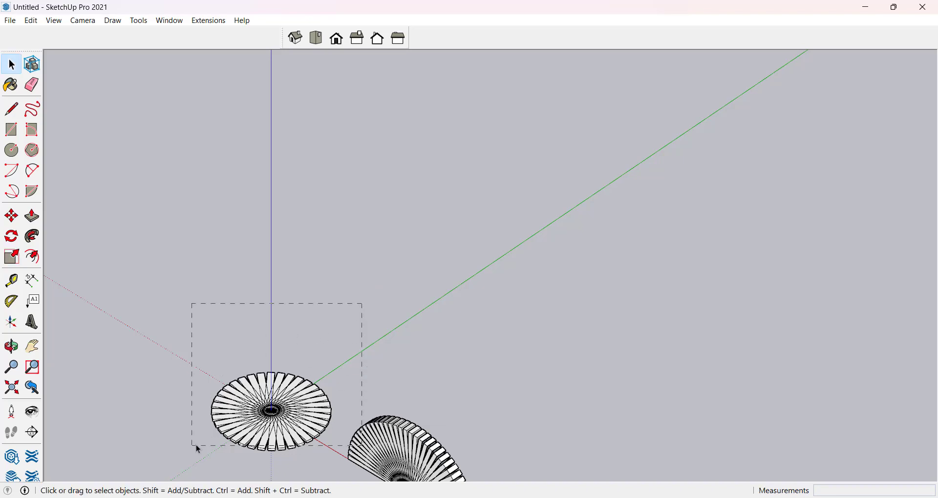
{"action": "middle_click_drag", "start_coordinate": [327, 399], "coordinate": [480, 265]}
{"action": "scroll", "coordinate": [480, 265], "scroll_direction": "down", "scroll_amount": 3}
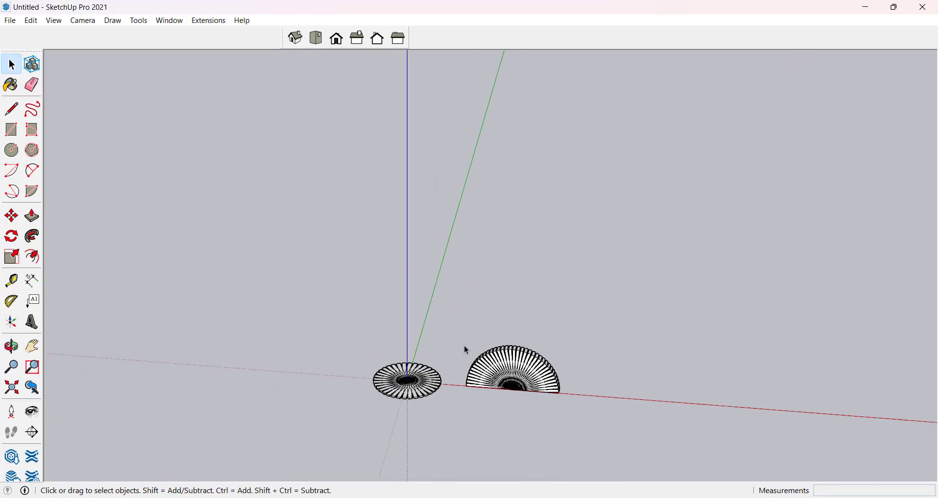
{"action": "scroll", "coordinate": [464, 346], "scroll_direction": "up", "scroll_amount": 2}
{"action": "left_click_drag", "start_coordinate": [247, 455], "coordinate": [246, 455]}
{"action": "scroll", "coordinate": [404, 425], "scroll_direction": "up", "scroll_amount": 2}
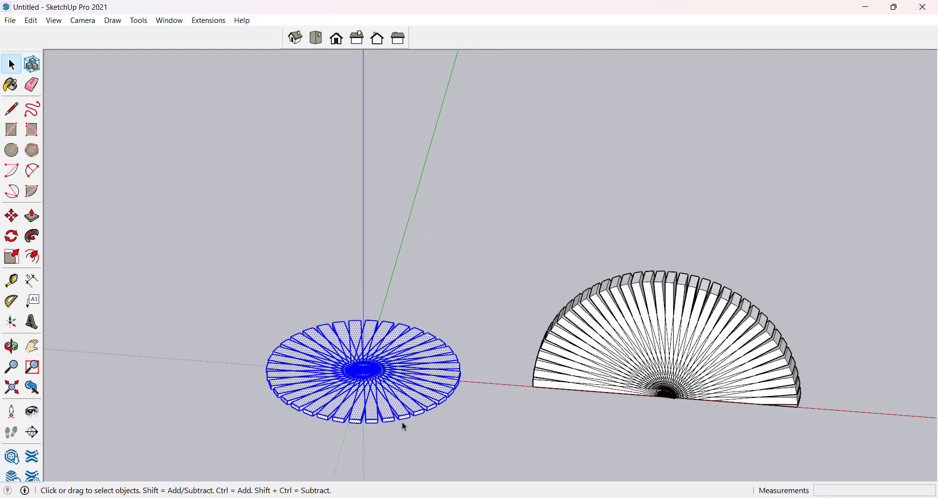
{"action": "middle_click_drag", "start_coordinate": [404, 425], "coordinate": [310, 247]}
{"action": "scroll", "coordinate": [389, 369], "scroll_direction": "up", "scroll_amount": 3}
{"action": "key", "text": "s"}
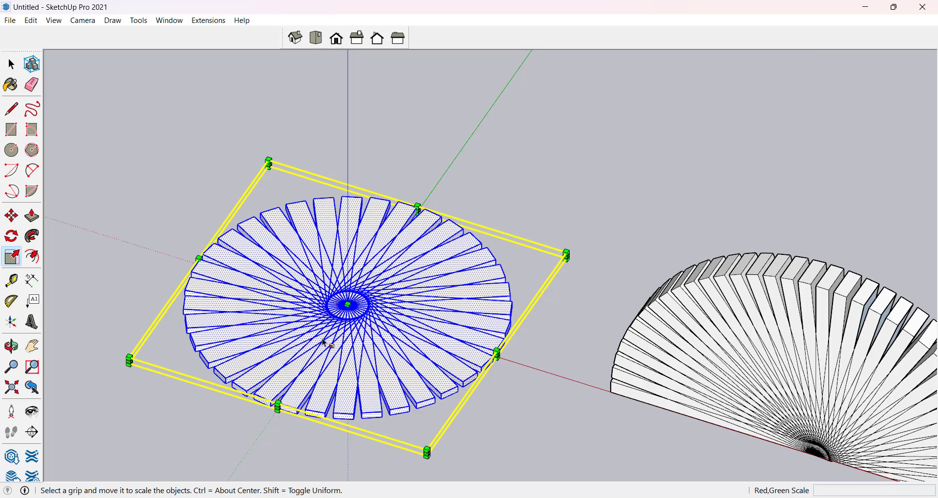
{"action": "middle_click_drag", "start_coordinate": [328, 344], "coordinate": [368, 325]}
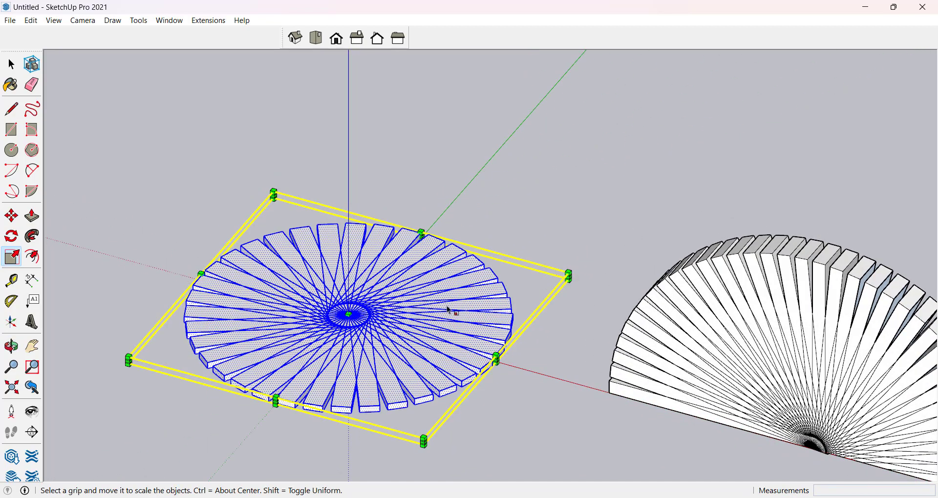
{"action": "left_click_drag", "start_coordinate": [348, 317], "coordinate": [350, 192]}
{"action": "middle_click_drag", "start_coordinate": [350, 191], "coordinate": [385, 359]}
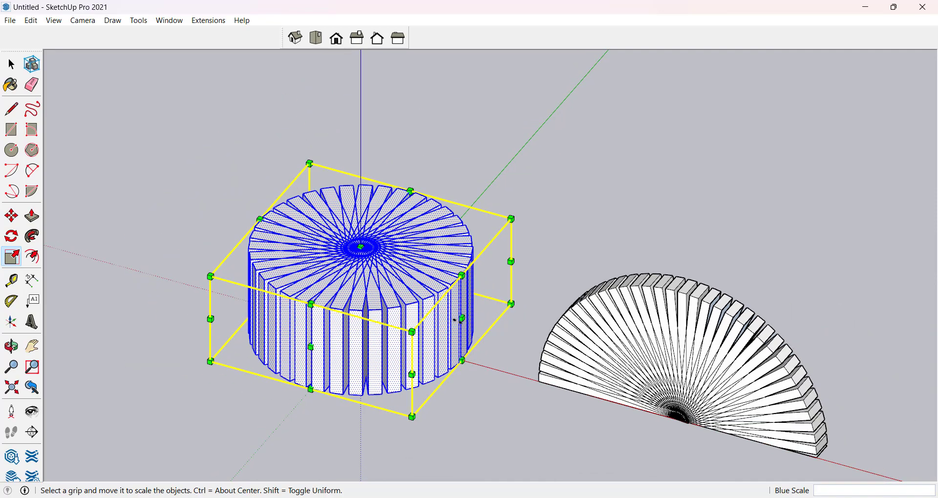
Scale the drum to about 0.57 along the red axis and about 0.21 along the green axis
{"action": "left_click_drag", "start_coordinate": [462, 318], "coordinate": [375, 297]}
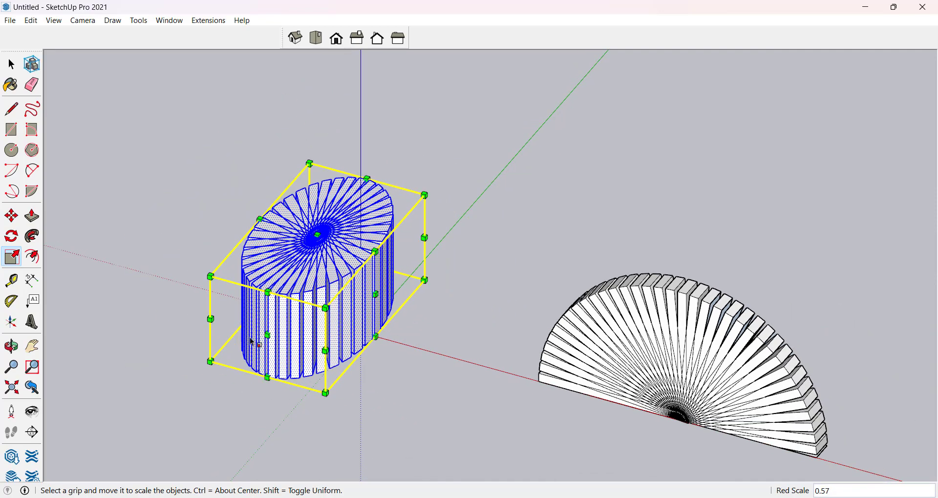
{"action": "left_click_drag", "start_coordinate": [268, 332], "coordinate": [353, 255]}
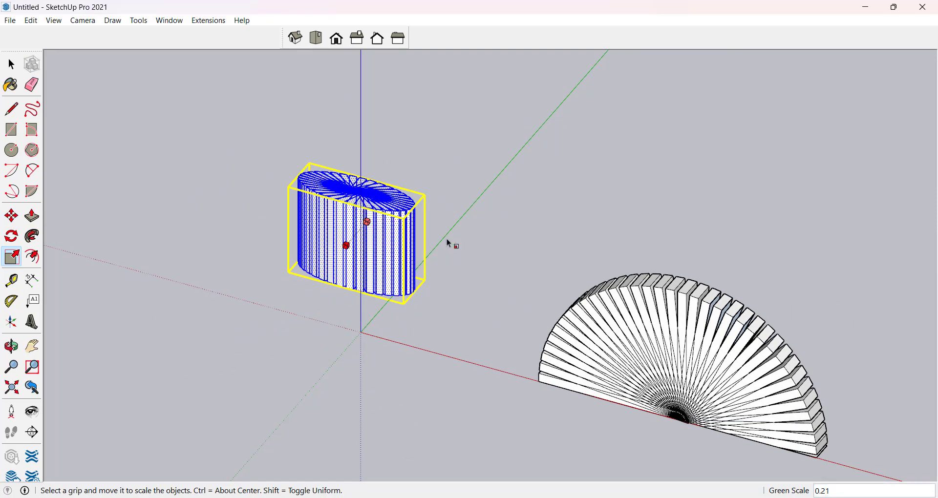
{"action": "middle_click_drag", "start_coordinate": [450, 245], "coordinate": [503, 346]}
{"action": "scroll", "coordinate": [337, 459], "scroll_direction": "down", "scroll_amount": 5}
{"action": "scroll", "coordinate": [341, 222], "scroll_direction": "up", "scroll_amount": 4}
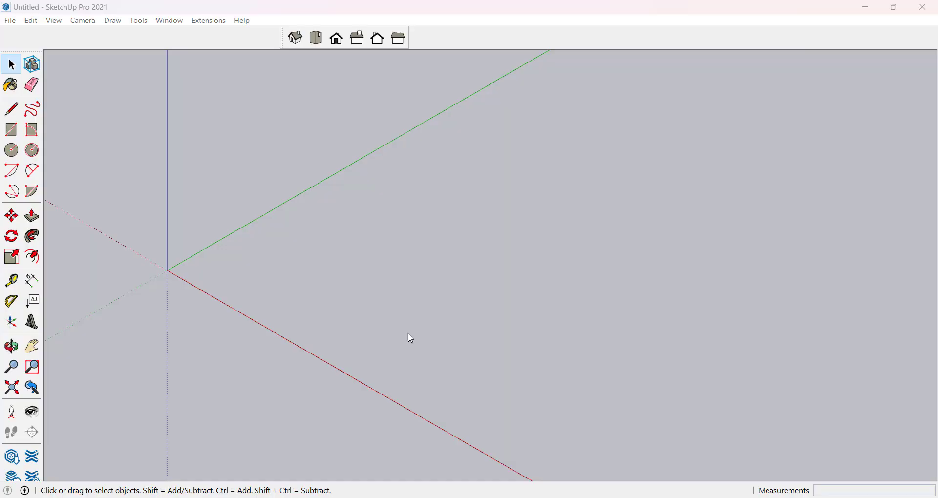
Draw a 9 by 12 m rectangle on the ground plane, starting at the origin
{"action": "left_click_drag", "start_coordinate": [383, 185], "coordinate": [327, 250]}
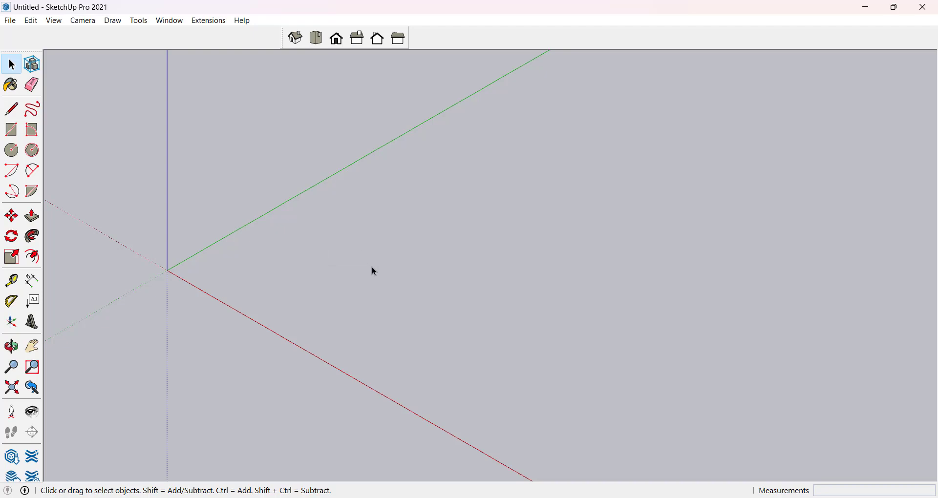
{"action": "key", "text": "l"}
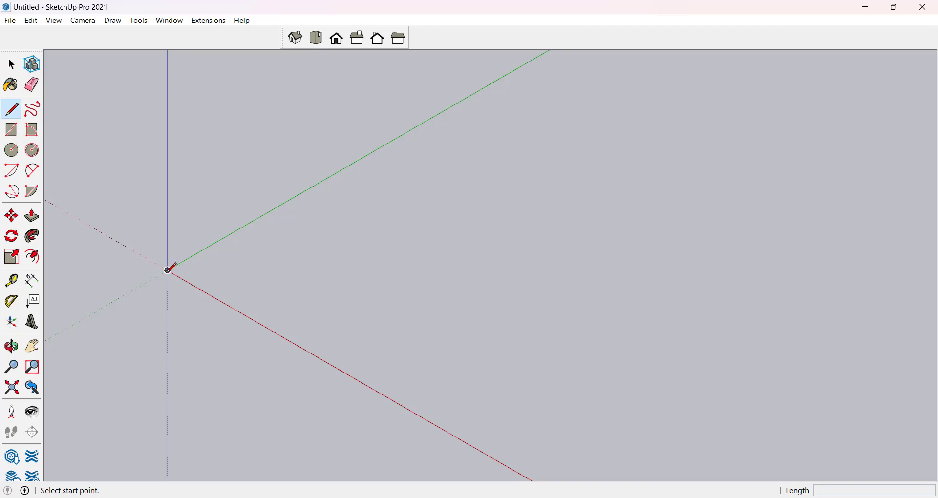
{"action": "key", "text": "r"}
{"action": "left_click", "coordinate": [168, 270]}
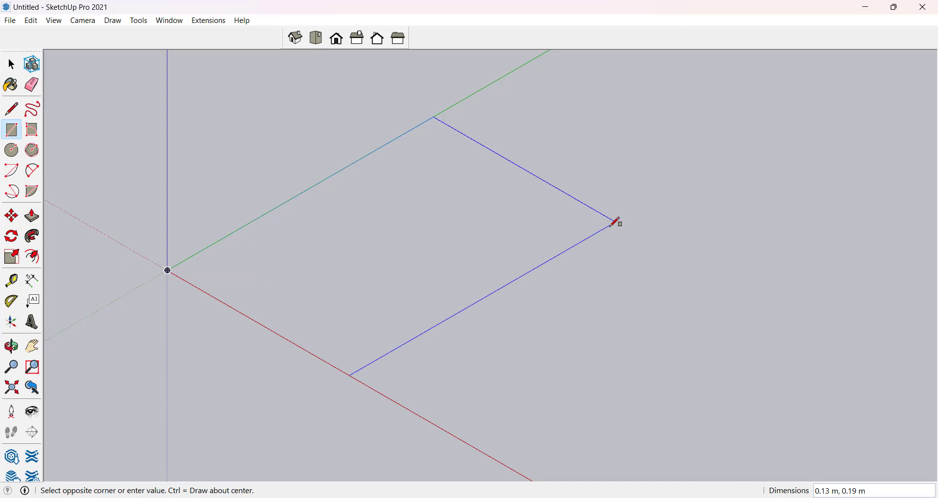
{"action": "type", "text": "9,12"}
{"action": "key", "text": "Return"}
{"action": "scroll", "coordinate": [487, 260], "scroll_direction": "down", "scroll_amount": 5}
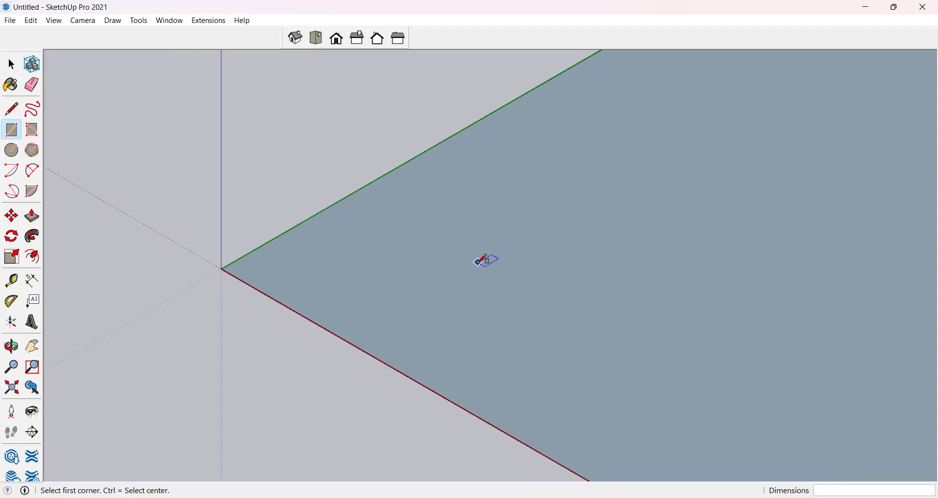
{"action": "scroll", "coordinate": [438, 284], "scroll_direction": "down", "scroll_amount": 7}
{"action": "scroll", "coordinate": [571, 233], "scroll_direction": "up", "scroll_amount": 3}
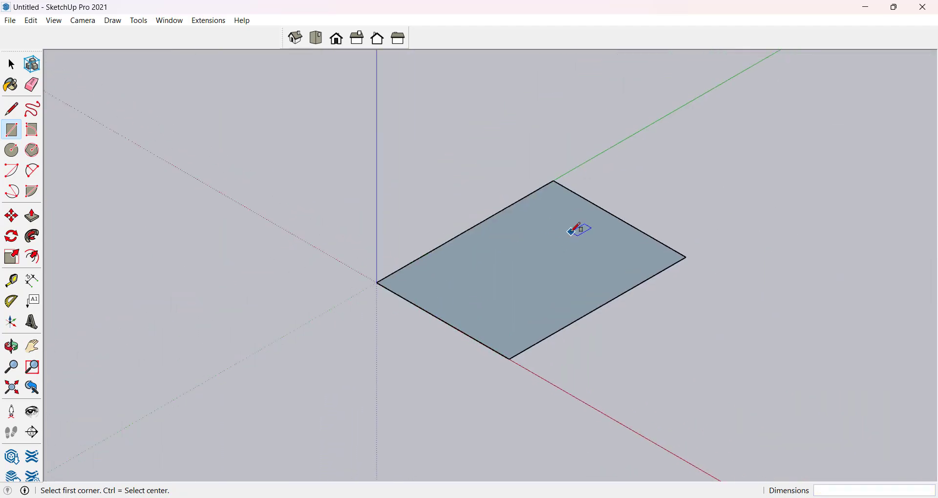
{"action": "key", "text": "space"}
Try a freehand inward offset of about 1.50 m on the 9 by 12 m rectangle, and undo it
{"action": "middle_click_drag", "start_coordinate": [571, 233], "coordinate": [546, 245]}
{"action": "scroll", "coordinate": [547, 245], "scroll_direction": "up", "scroll_amount": 1}
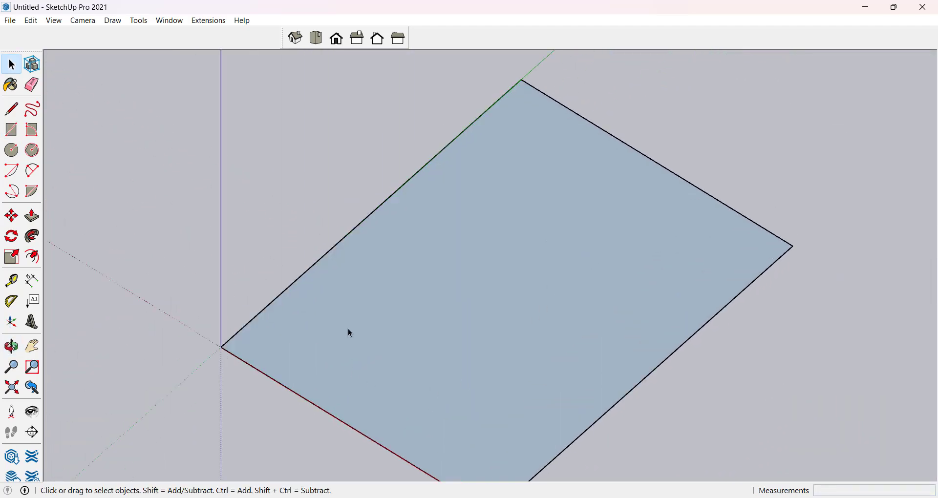
{"action": "left_click", "coordinate": [497, 257]}
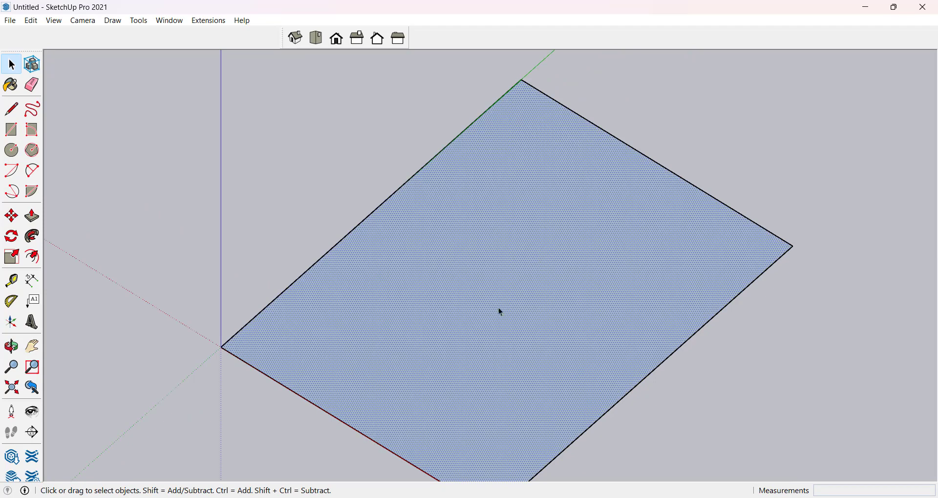
{"action": "key", "text": "f"}
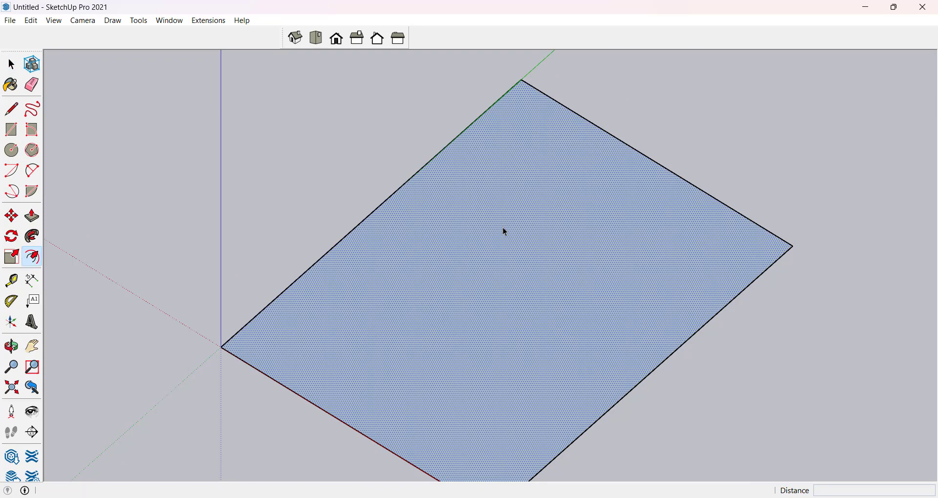
{"action": "key", "text": "f"}
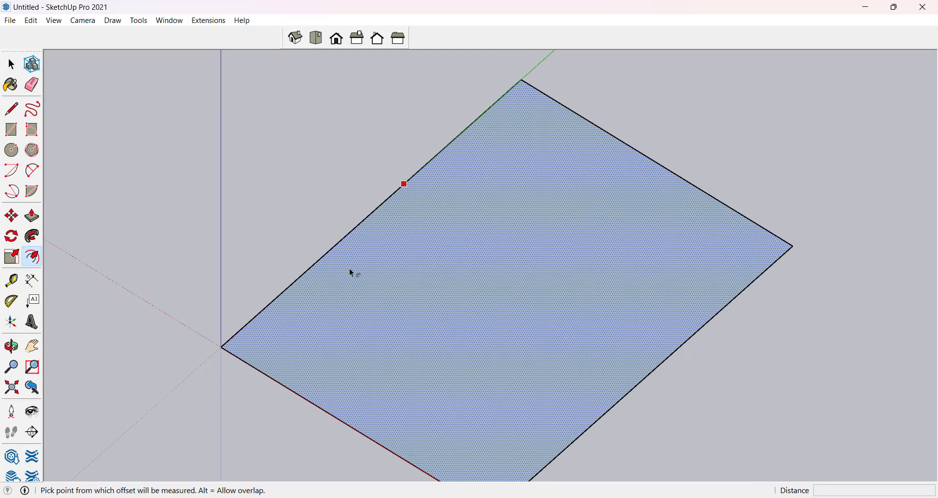
{"action": "left_click", "coordinate": [415, 188]}
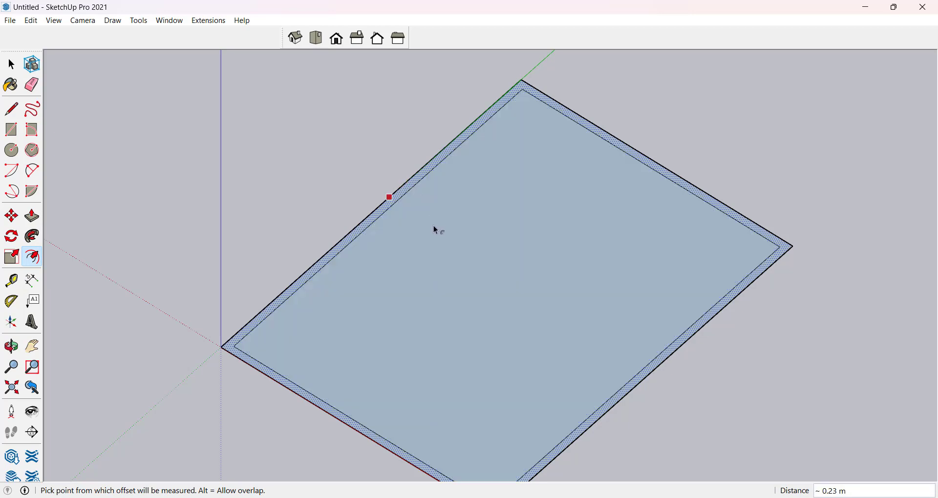
{"action": "left_click", "coordinate": [399, 189]}
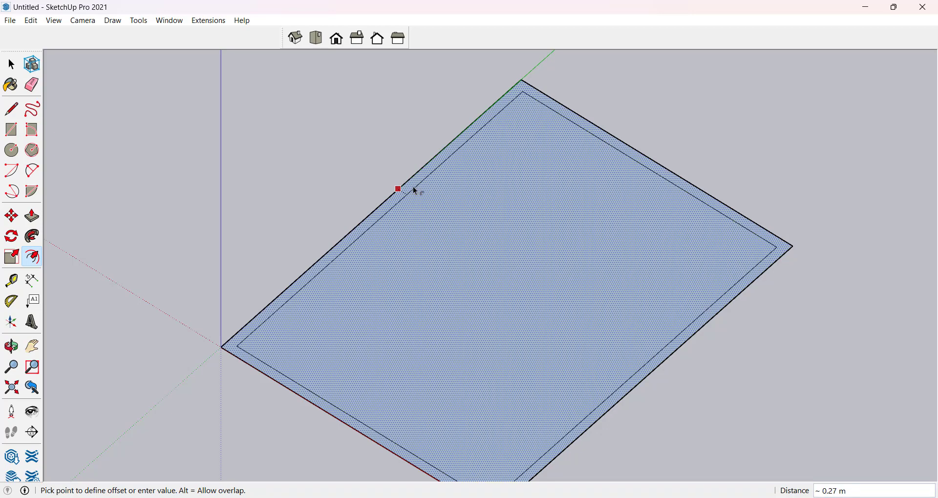
{"action": "left_click", "coordinate": [441, 215]}
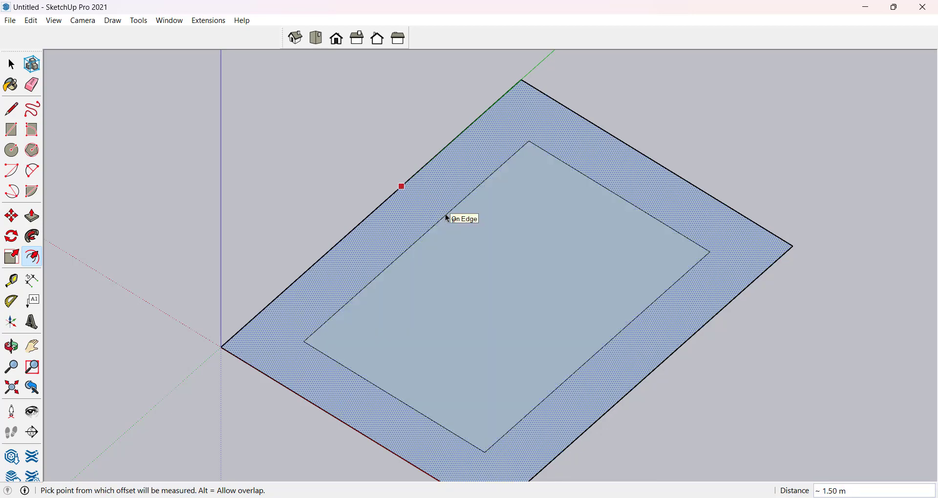
{"action": "key", "text": "ctrl+z"}
Offset the outline of the 9 by 12 m rectangle inward by 0.23 m to form the wall thickness
{"action": "left_click", "coordinate": [421, 186]}
{"action": "left_click", "coordinate": [439, 210]}
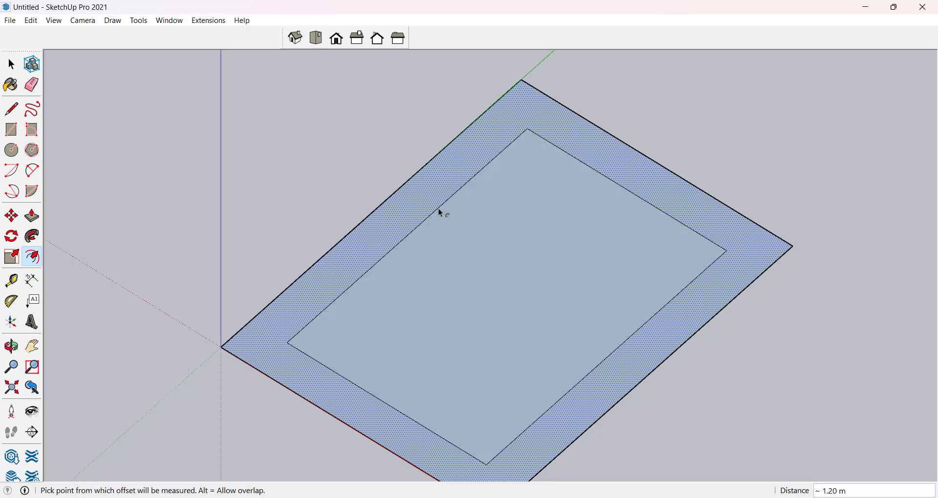
{"action": "type", "text": "0.23"}
{"action": "key", "text": "Return"}
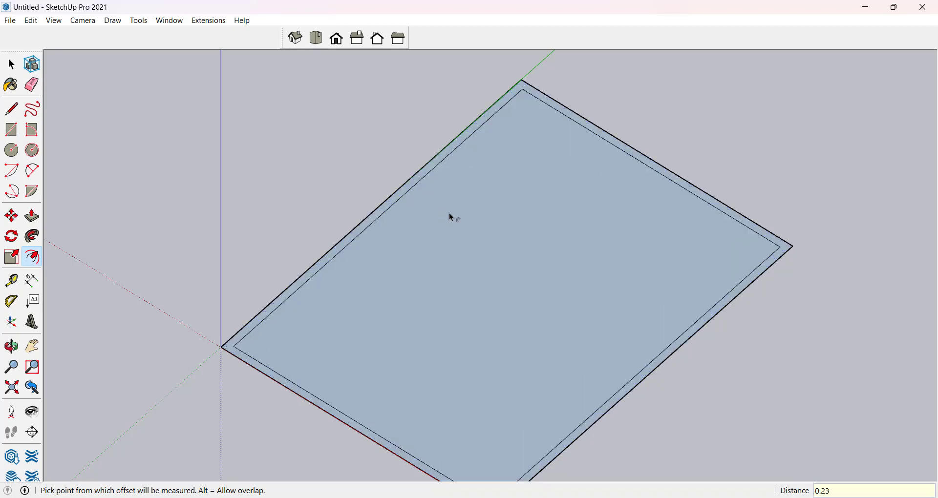
{"action": "middle_click_drag", "start_coordinate": [450, 215], "coordinate": [425, 260]}
{"action": "key", "text": "space"}
{"action": "left_click", "coordinate": [427, 215]}
{"action": "key", "text": "p"}
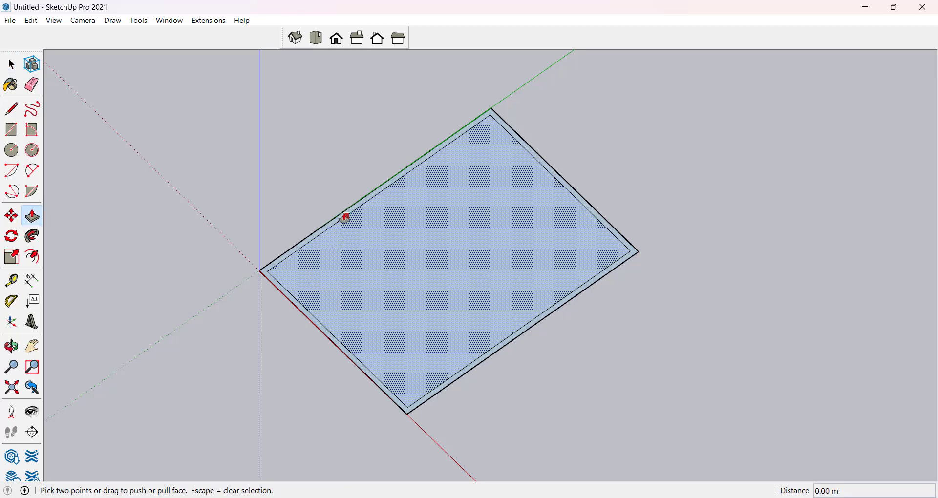
Select the narrow wall band between the outer and inner outlines and extrude it 3 m upward with Push/Pull
{"action": "key", "text": "space"}
{"action": "left_click", "coordinate": [297, 237]}
{"action": "left_click", "coordinate": [312, 239]}
{"action": "scroll", "coordinate": [311, 239], "scroll_direction": "up", "scroll_amount": 6}
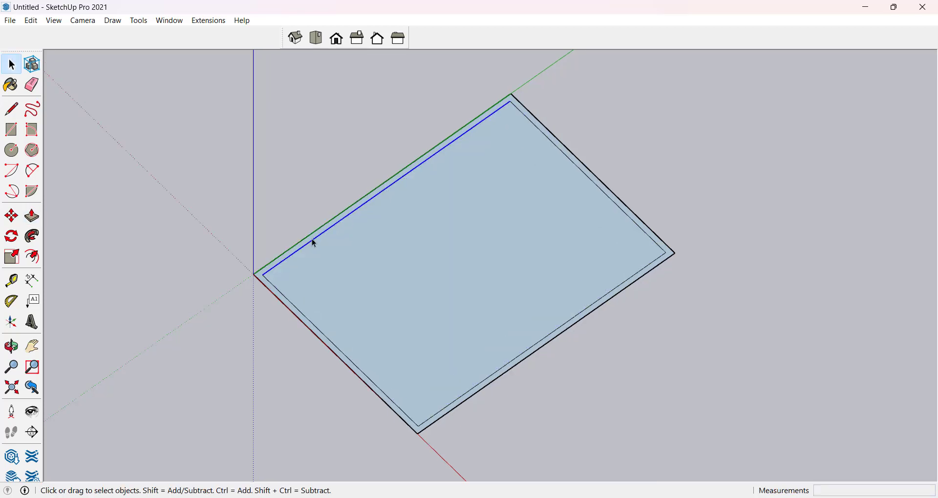
{"action": "left_click", "coordinate": [318, 231]}
{"action": "scroll", "coordinate": [311, 234], "scroll_direction": "down", "scroll_amount": 7}
{"action": "key", "text": "p"}
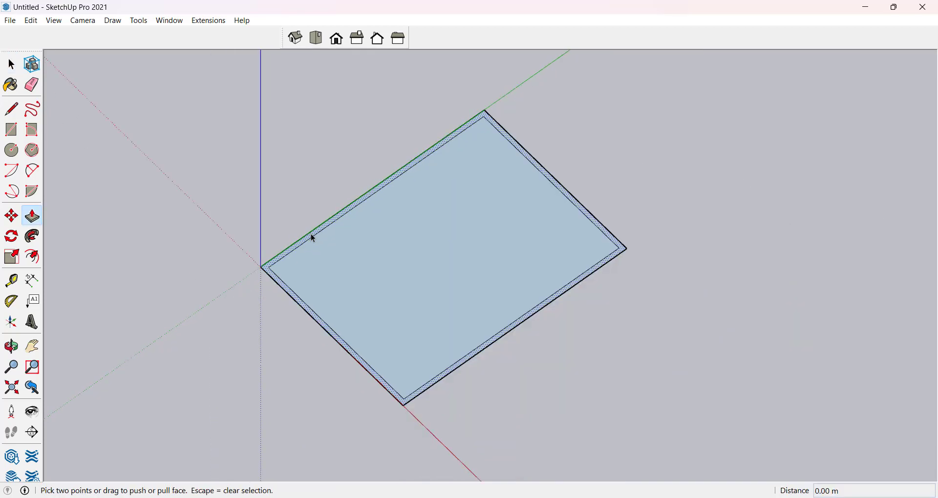
{"action": "left_click_drag", "start_coordinate": [313, 237], "coordinate": [286, 141]}
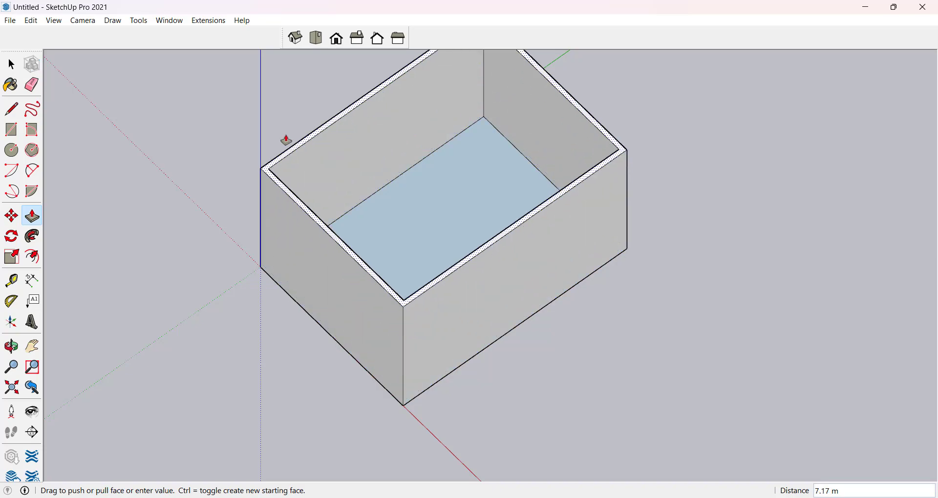
{"action": "type", "text": "3"}
{"action": "key", "text": "Return"}
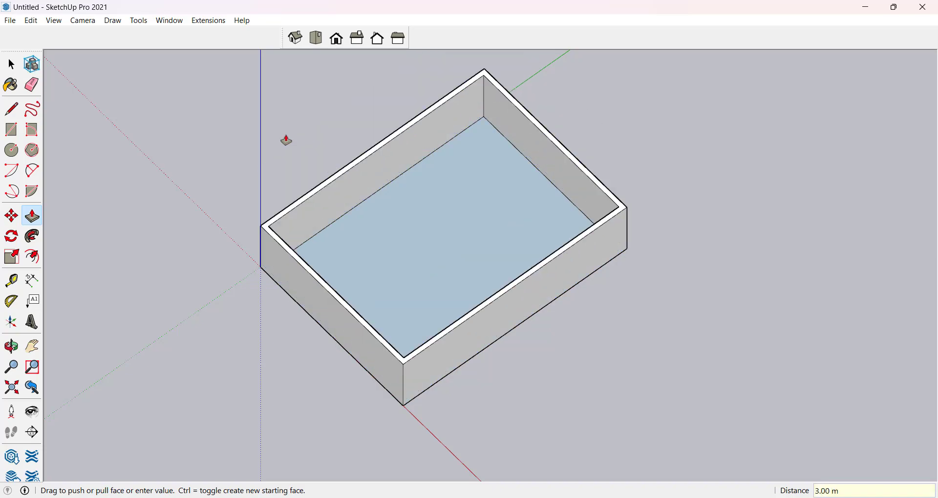
Look at the raised walls from another angle, and undo the 3 m wall extrusion
{"action": "key", "text": "space"}
{"action": "left_click_drag", "start_coordinate": [233, 179], "coordinate": [414, 229]}
{"action": "key", "text": "space"}
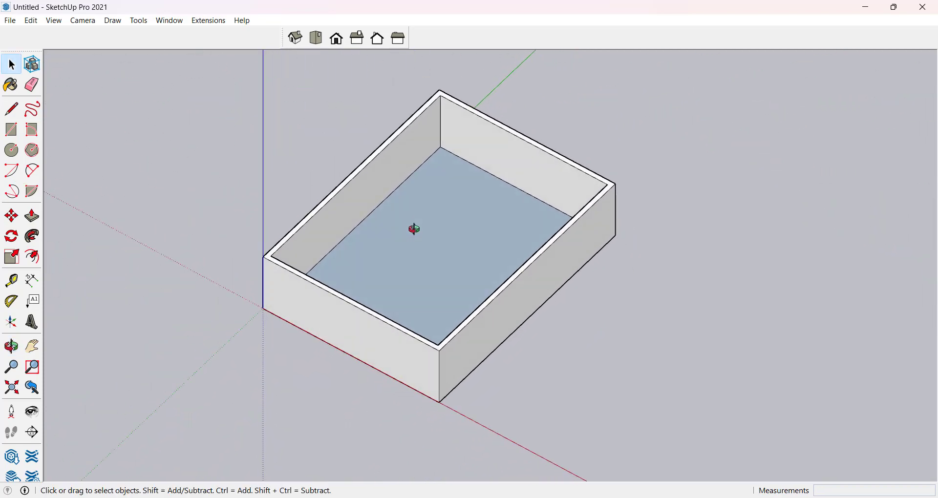
{"action": "key", "text": "ctrl+z"}
Draw a line parallel to the red axis across the whole inner floor, 4 m from its corner nearest the origin
{"action": "left_click", "coordinate": [383, 301]}
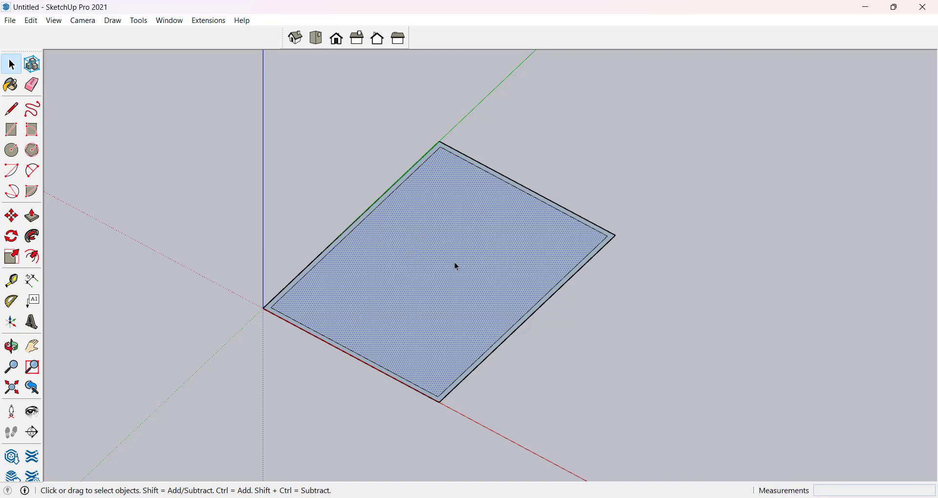
{"action": "middle_click_drag", "start_coordinate": [403, 317], "coordinate": [446, 347]}
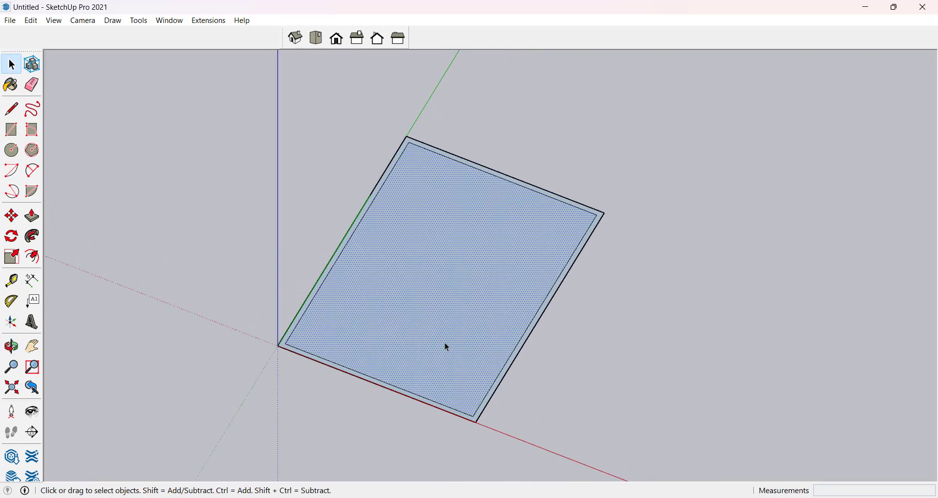
{"action": "scroll", "coordinate": [442, 345], "scroll_direction": "up", "scroll_amount": 3}
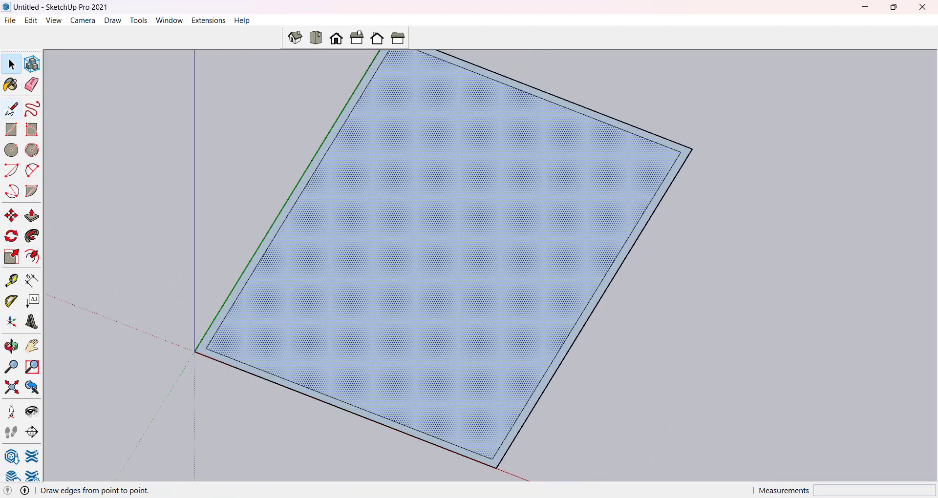
{"action": "left_click", "coordinate": [11, 109]}
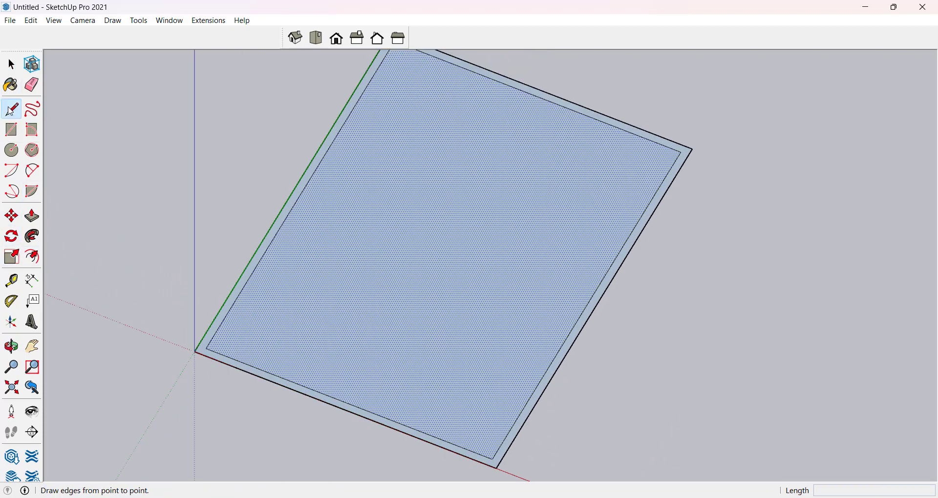
{"action": "left_click", "coordinate": [207, 347]}
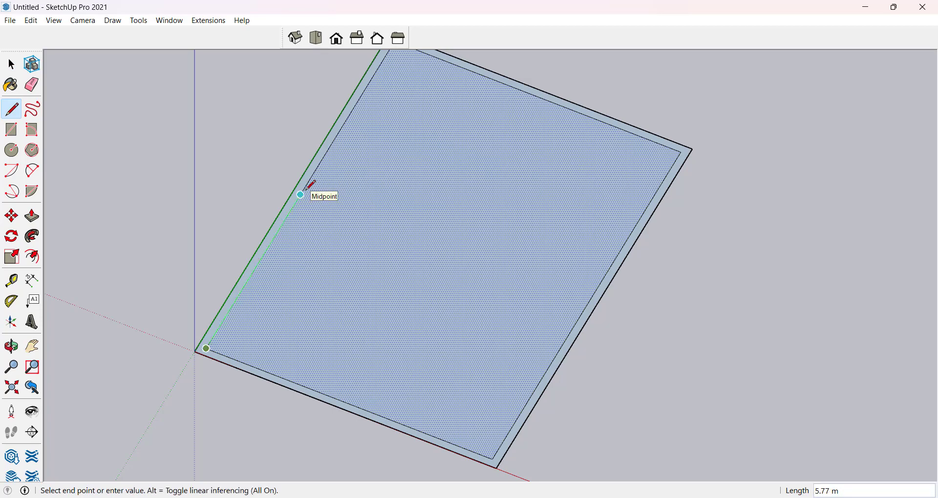
{"action": "key", "text": "Return"}
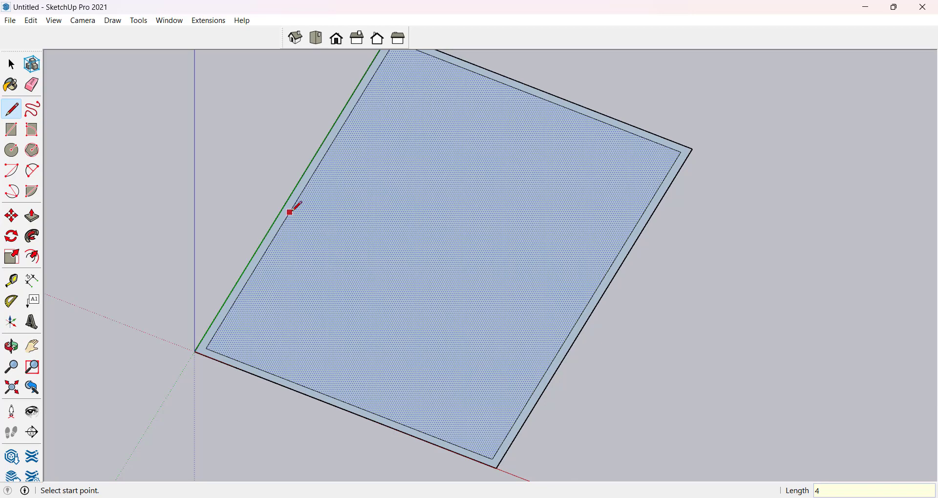
{"action": "left_click", "coordinate": [272, 242]}
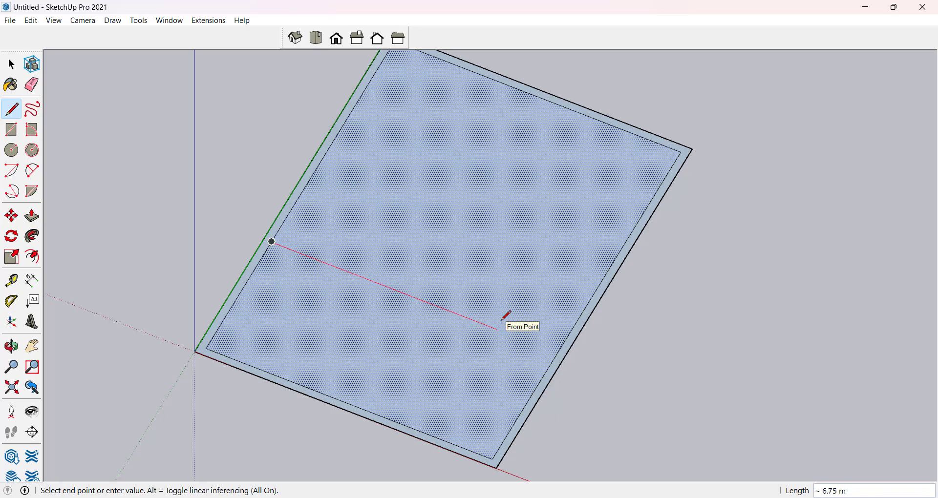
{"action": "left_click", "coordinate": [558, 350]}
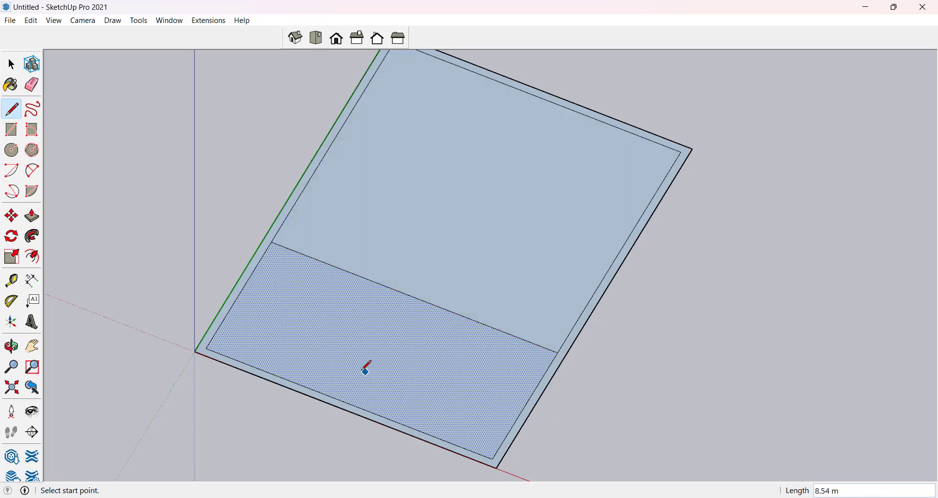
Draw a dividing line parallel to the green axis up to the cross line, starting 3 m from the inner corner nearest the origin
{"action": "left_click", "coordinate": [206, 349]}
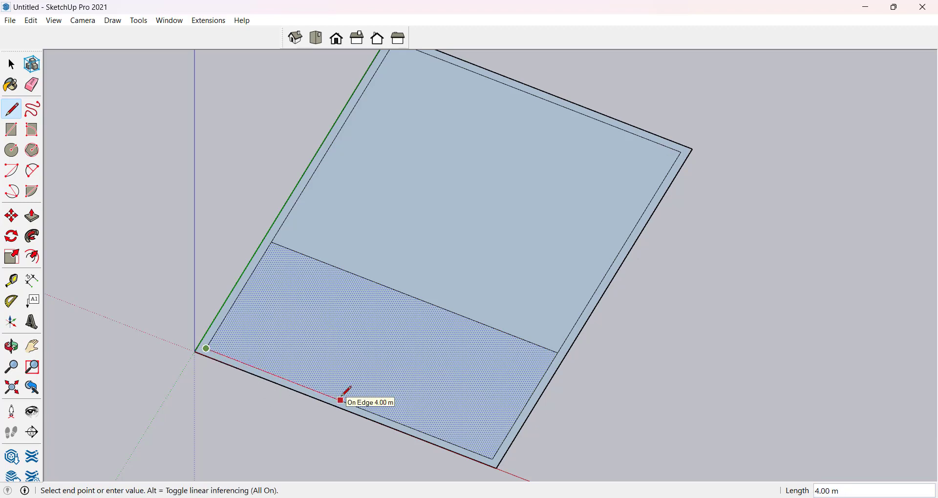
{"action": "key", "text": "Escape"}
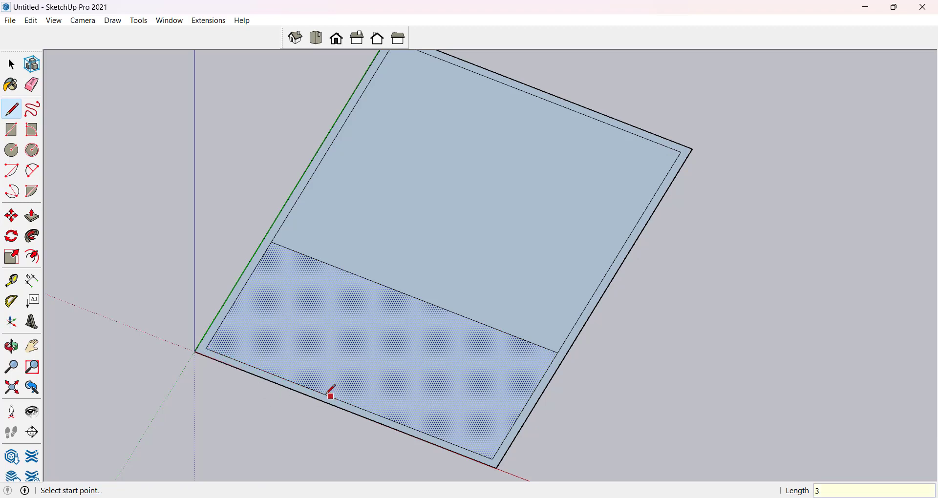
{"action": "left_click", "coordinate": [307, 387]}
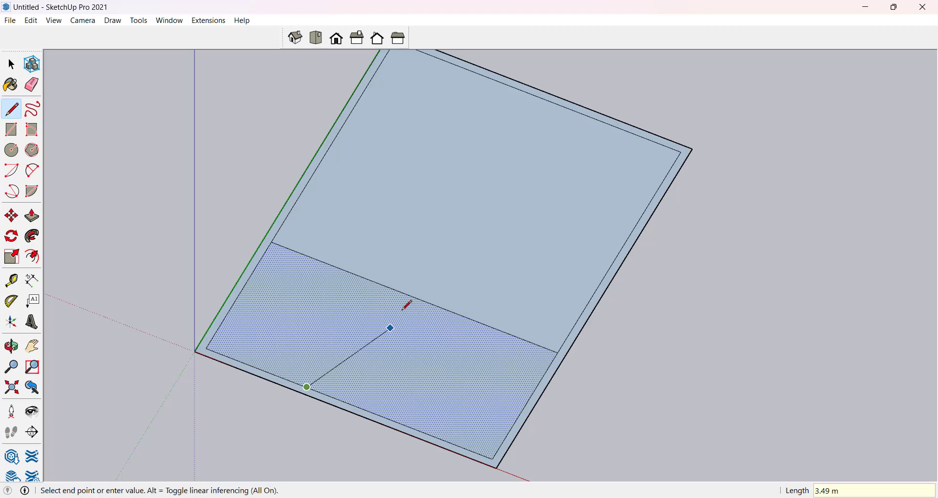
{"action": "left_click", "coordinate": [373, 281]}
{"action": "key", "text": "space"}
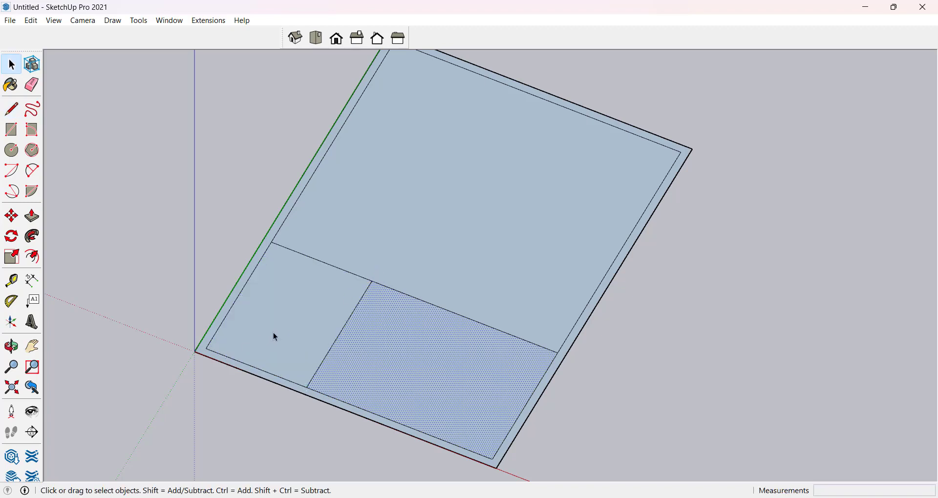
Offset the outline of the 3 by 4 m room nearest the origin inward by 0.23 m
{"action": "left_click", "coordinate": [320, 285]}
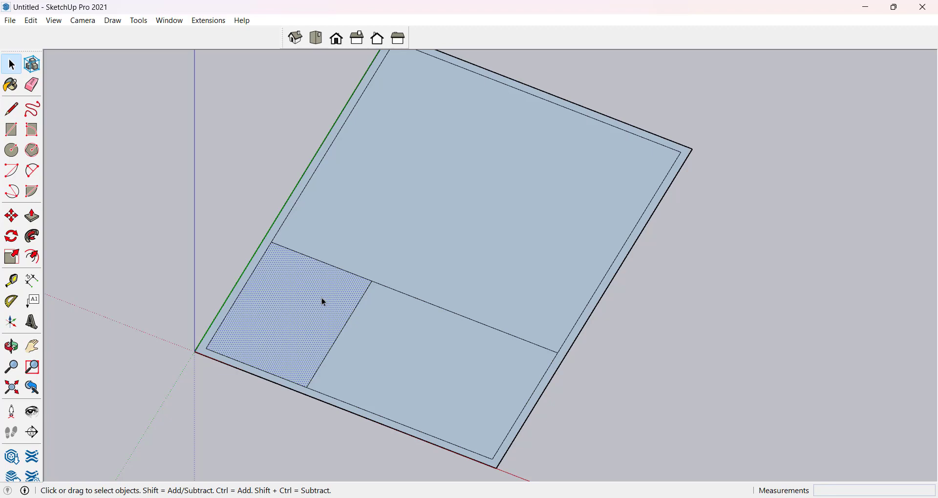
{"action": "key", "text": "f"}
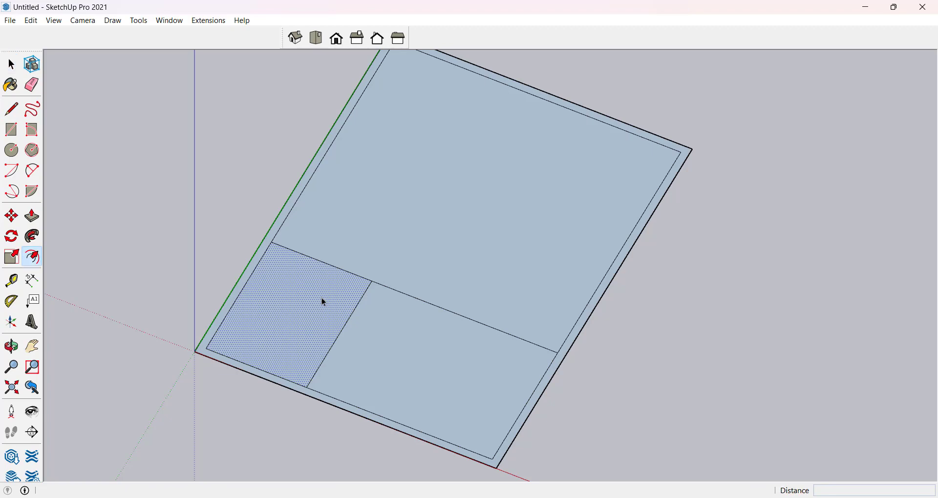
{"action": "left_click", "coordinate": [346, 271]}
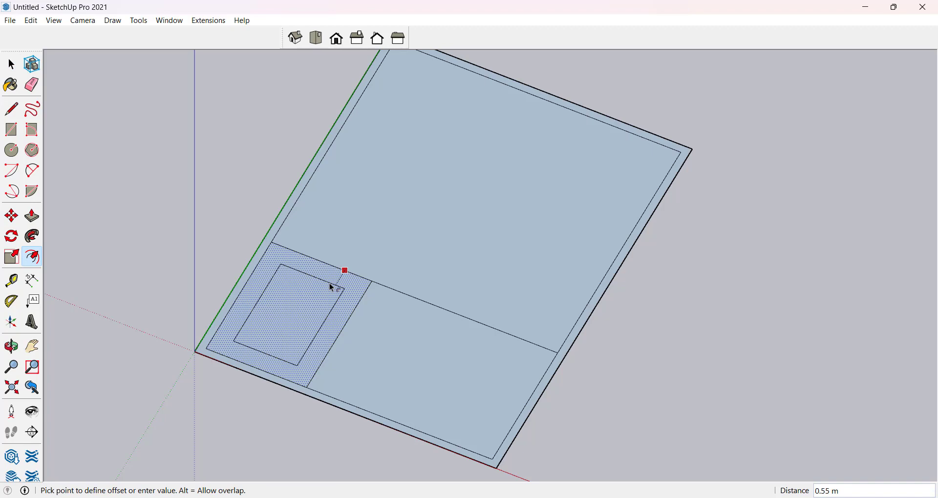
{"action": "key", "text": "Return"}
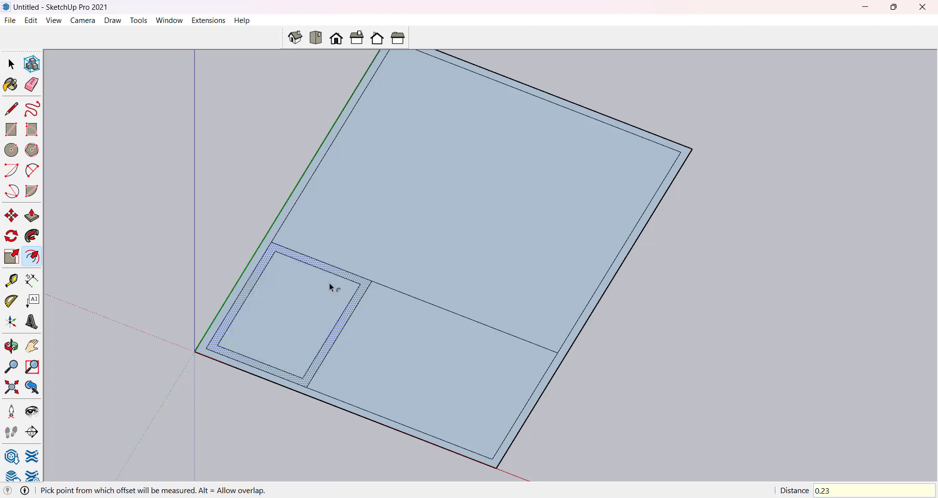
{"action": "key", "text": "space"}
Extend the small room's two partition wall lines with short edges from its offset corners to the inner outline of the outer walls
{"action": "scroll", "coordinate": [273, 261], "scroll_direction": "up", "scroll_amount": 5}
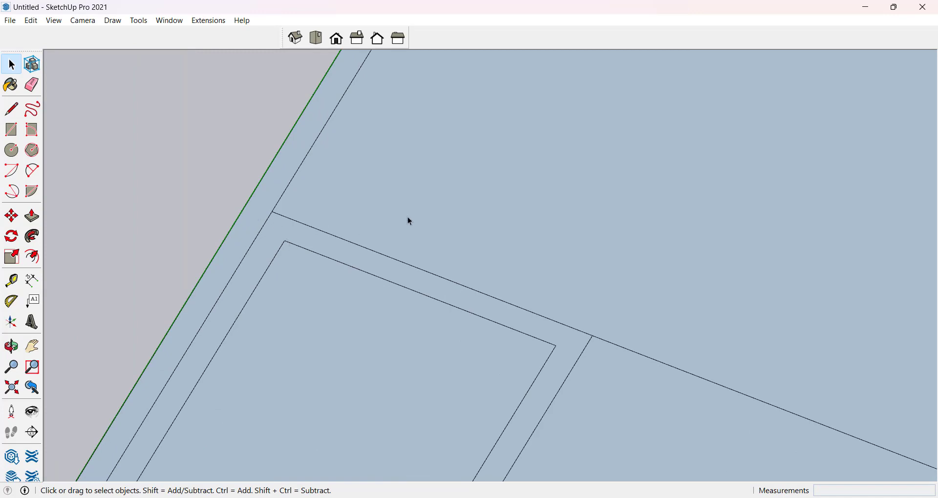
{"action": "middle_click_drag", "start_coordinate": [409, 221], "coordinate": [245, 270]}
{"action": "key", "text": "l"}
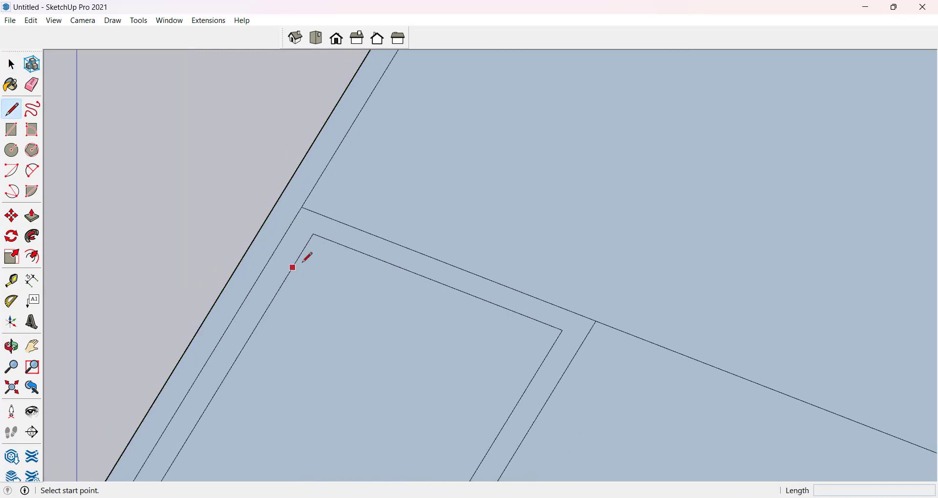
{"action": "left_click", "coordinate": [314, 234]}
{"action": "left_click", "coordinate": [292, 226]}
{"action": "scroll", "coordinate": [440, 183], "scroll_direction": "down", "scroll_amount": 5}
{"action": "scroll", "coordinate": [389, 434], "scroll_direction": "up", "scroll_amount": 3}
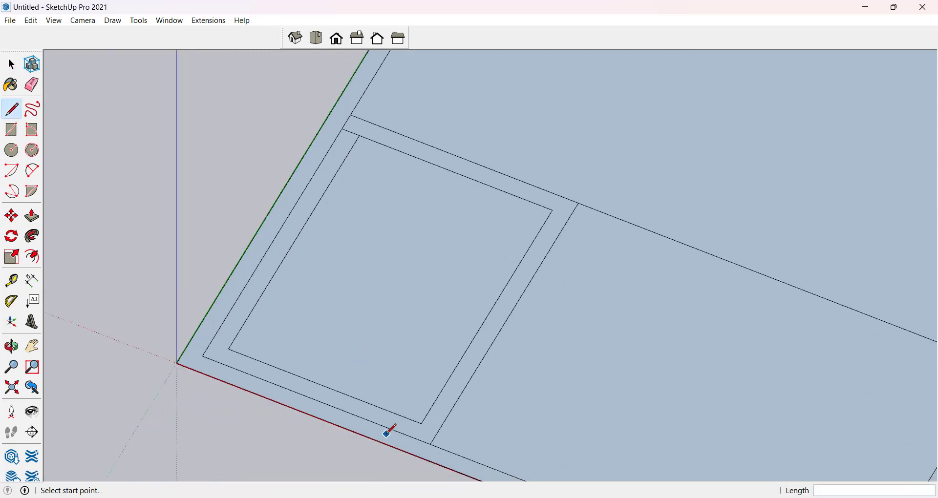
{"action": "left_click", "coordinate": [422, 423]}
{"action": "left_click", "coordinate": [413, 437]}
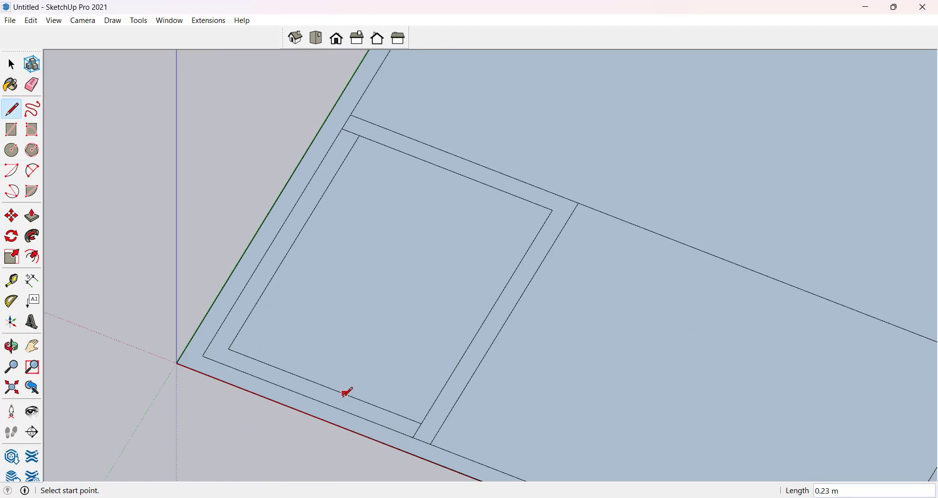
Erase the two leftover offset lines inside the small room that run along the outer walls
{"action": "key", "text": "e"}
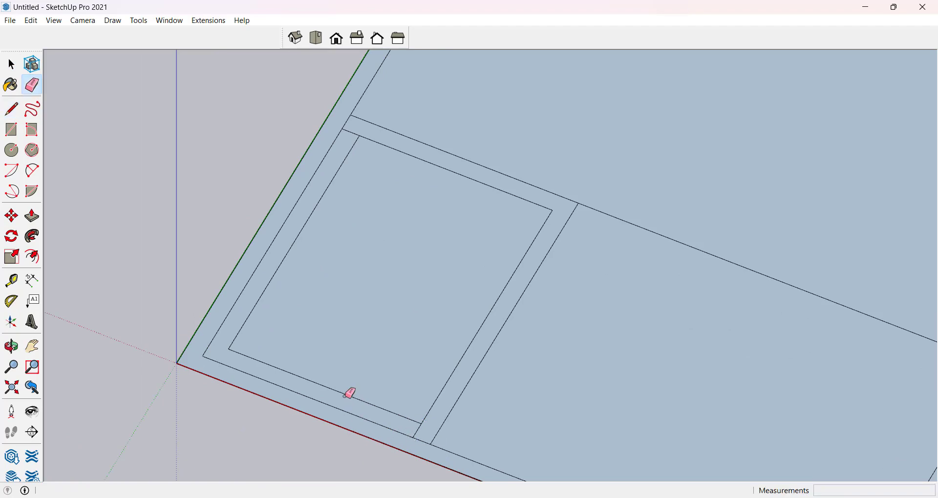
{"action": "left_click", "coordinate": [350, 396]}
{"action": "left_click", "coordinate": [263, 298]}
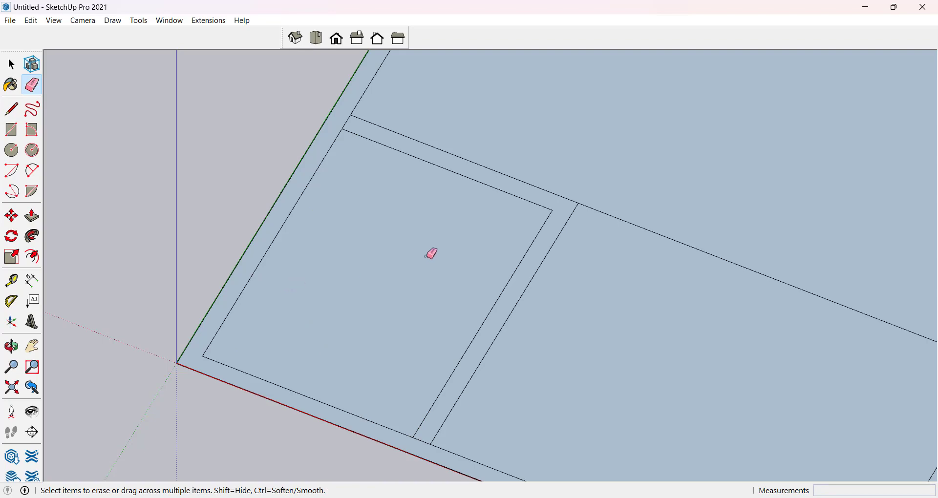
Erase the short edges closing both partition walls where they meet the outer walls, joining all walls into one face
{"action": "scroll", "coordinate": [344, 294], "scroll_direction": "down", "scroll_amount": 4}
{"action": "scroll", "coordinate": [360, 356], "scroll_direction": "up", "scroll_amount": 6}
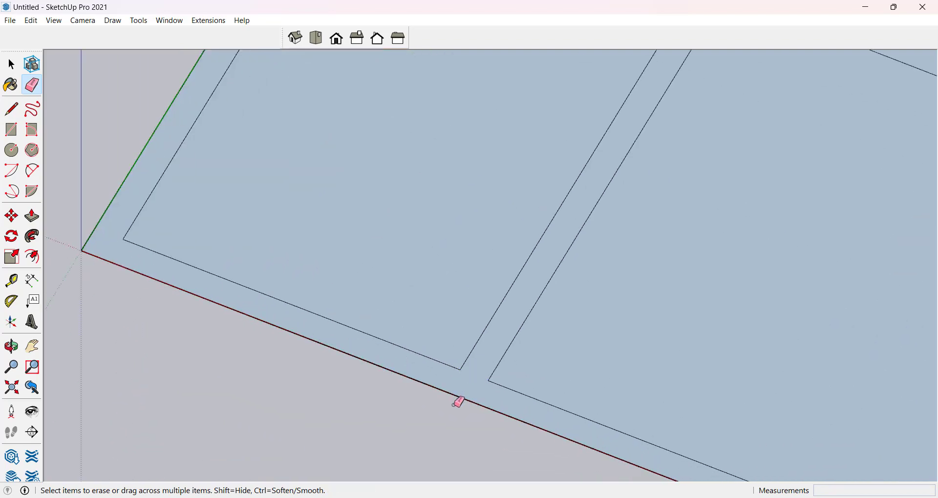
{"action": "scroll", "coordinate": [430, 342], "scroll_direction": "down", "scroll_amount": 4}
{"action": "scroll", "coordinate": [414, 243], "scroll_direction": "up", "scroll_amount": 6}
{"action": "scroll", "coordinate": [482, 230], "scroll_direction": "down", "scroll_amount": 6}
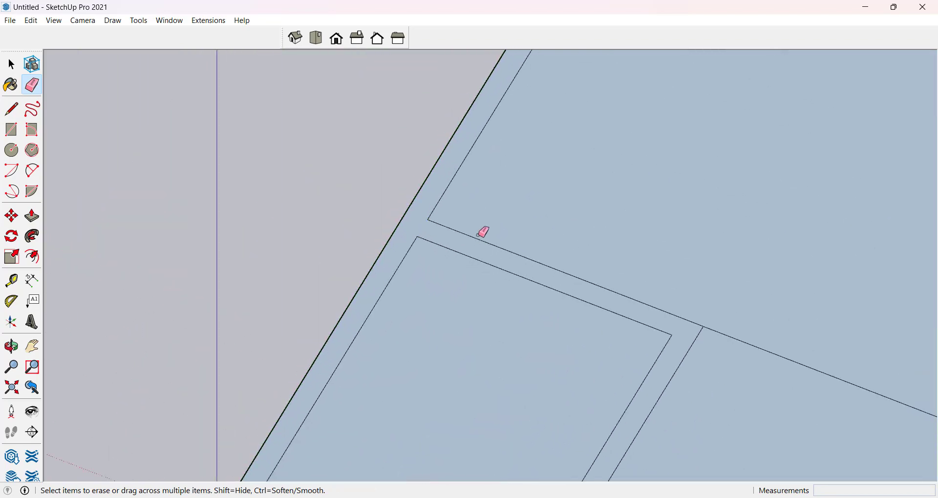
Try pulling the connected wall face up about 3.3 m with Push/Pull to preview the walls
{"action": "key", "text": "space"}
{"action": "scroll", "coordinate": [491, 324], "scroll_direction": "up", "scroll_amount": 2}
{"action": "scroll", "coordinate": [490, 325], "scroll_direction": "up", "scroll_amount": 2}
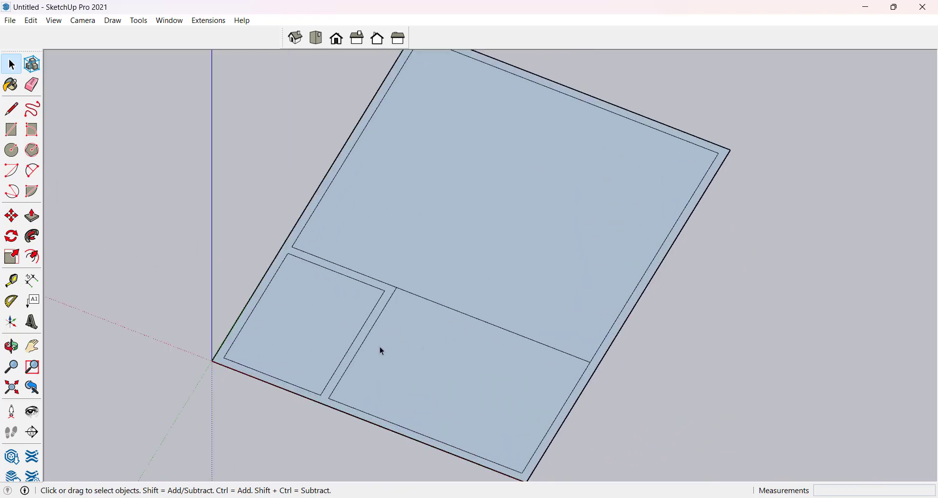
{"action": "left_click", "coordinate": [359, 334]}
{"action": "key", "text": "p"}
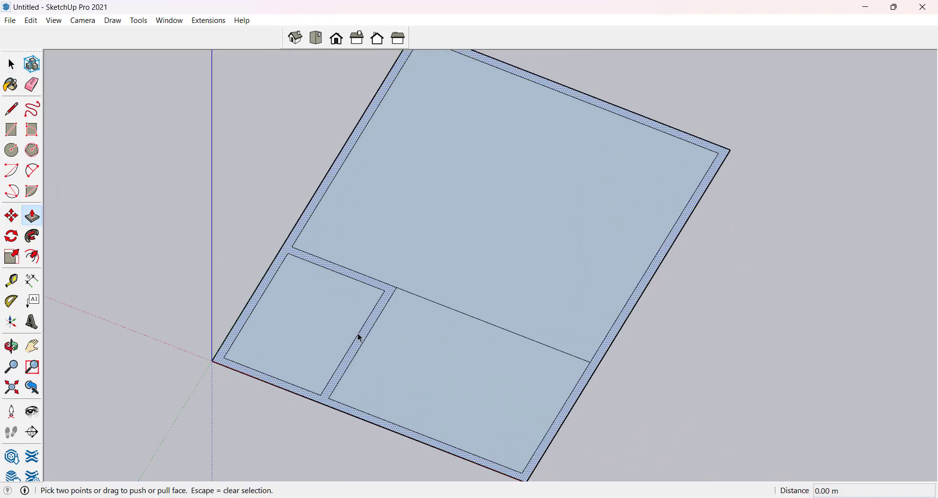
{"action": "left_click", "coordinate": [360, 336]}
{"action": "middle_click_drag", "start_coordinate": [330, 268], "coordinate": [277, 153]}
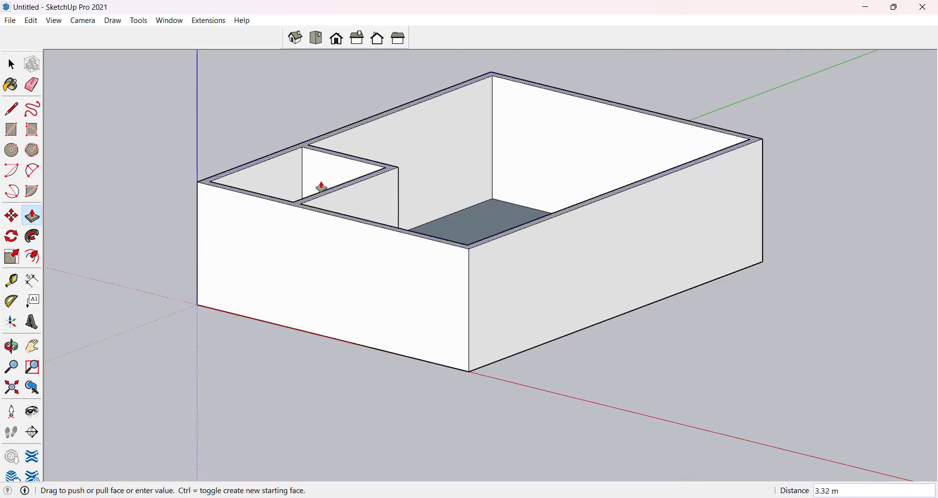
{"action": "middle_click_drag", "start_coordinate": [320, 186], "coordinate": [408, 368]}
{"action": "scroll", "coordinate": [408, 368], "scroll_direction": "down", "scroll_amount": 3}
{"action": "key", "text": "Escape"}
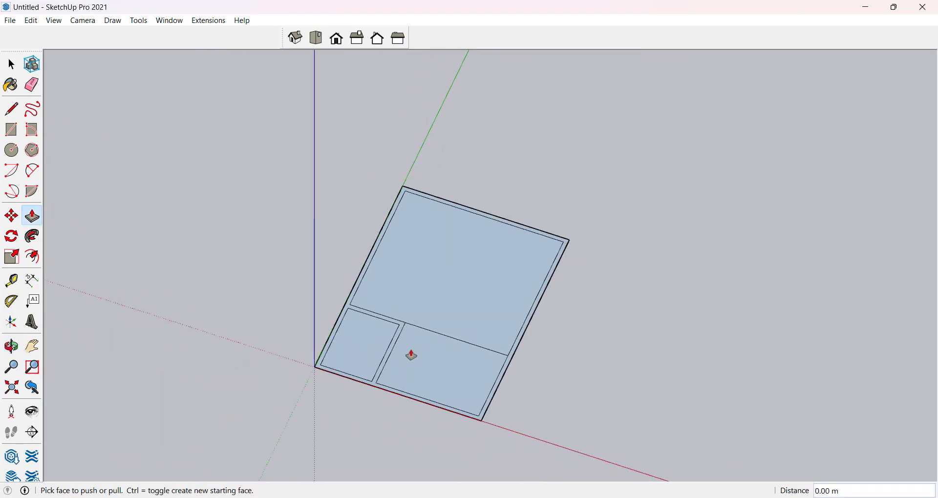
{"action": "key", "text": "space"}
Sweep the triangular corner profile around the top face of the box at the origin with Follow Me to chamfer its top edges
{"action": "middle_click_drag", "start_coordinate": [501, 222], "coordinate": [241, 364]}
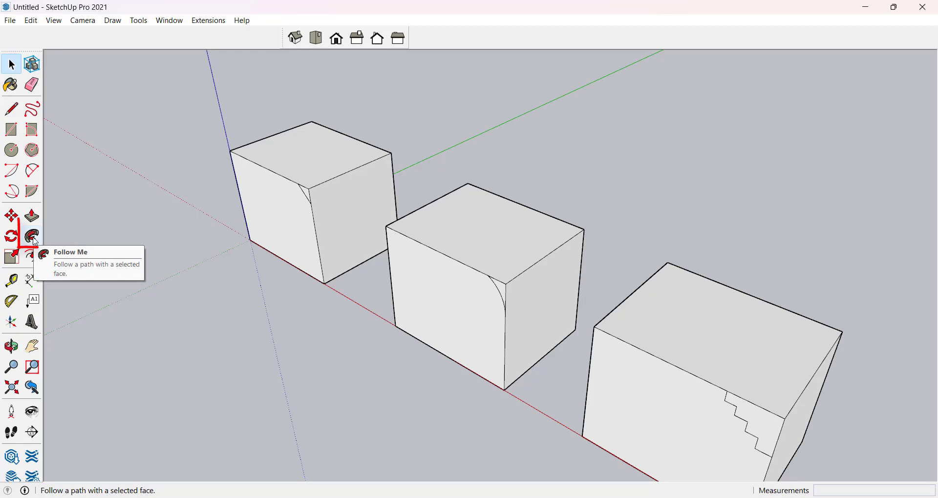
{"action": "scroll", "coordinate": [316, 341], "scroll_direction": "down", "scroll_amount": 3}
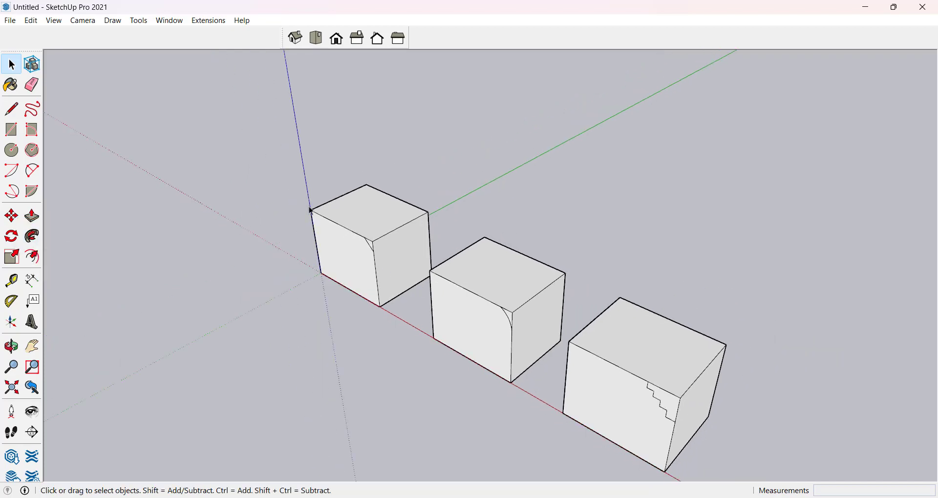
{"action": "scroll", "coordinate": [375, 262], "scroll_direction": "up", "scroll_amount": 8}
{"action": "middle_click_drag", "start_coordinate": [377, 266], "coordinate": [494, 289]}
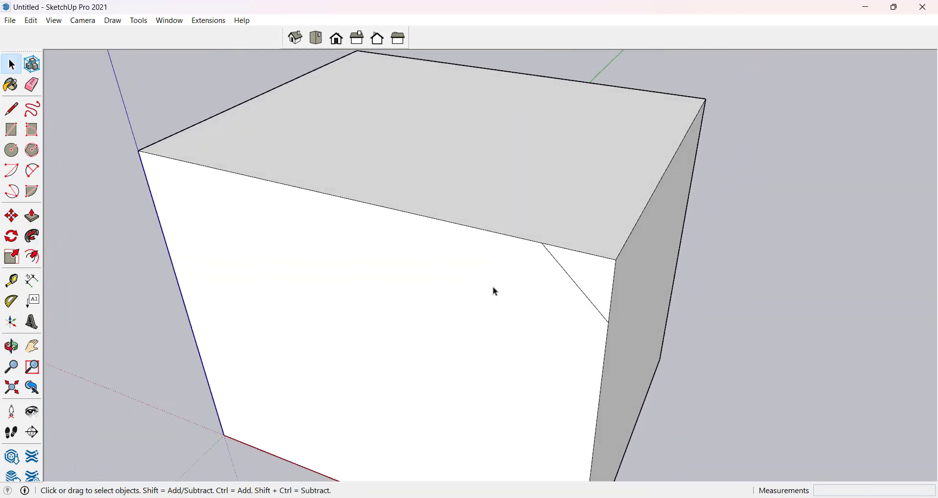
{"action": "scroll", "coordinate": [522, 231], "scroll_direction": "down", "scroll_amount": 2}
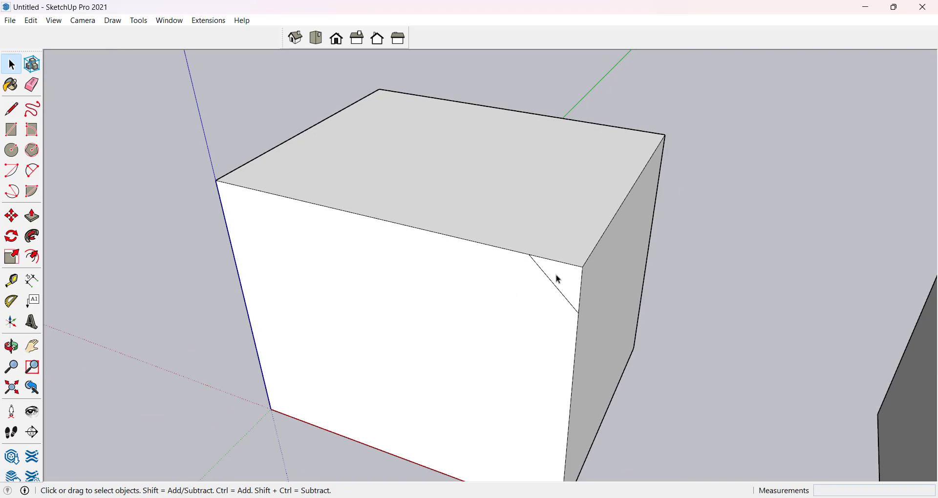
{"action": "left_click", "coordinate": [529, 214]}
{"action": "left_click", "coordinate": [171, 295]}
{"action": "middle_click_drag", "start_coordinate": [350, 320], "coordinate": [436, 201]}
{"action": "left_click", "coordinate": [443, 163]}
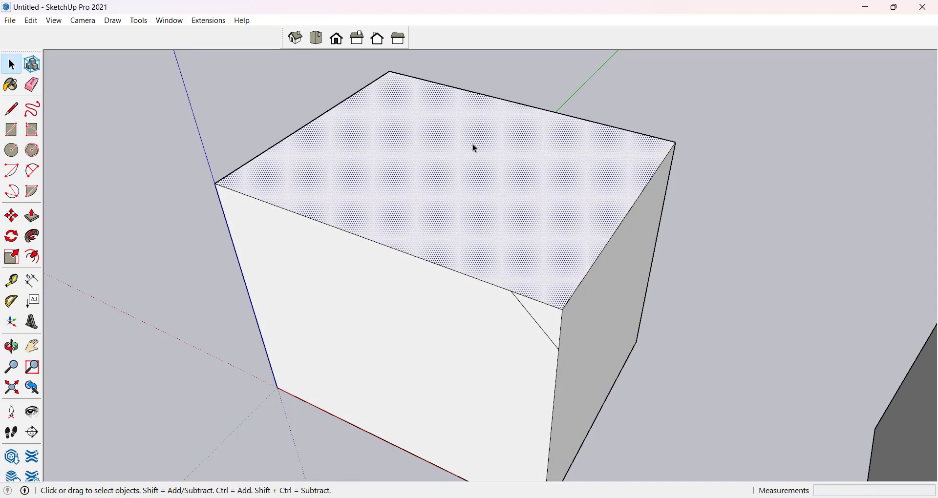
{"action": "left_click", "coordinate": [32, 237]}
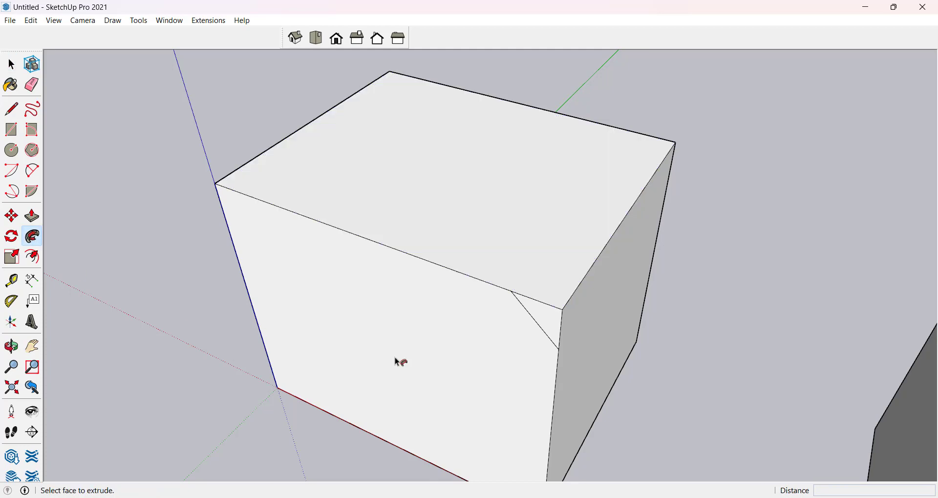
{"action": "middle_click_drag", "start_coordinate": [544, 317], "coordinate": [557, 272]}
{"action": "left_click", "coordinate": [557, 273]}
{"action": "scroll", "coordinate": [450, 316], "scroll_direction": "down", "scroll_amount": 3}
{"action": "middle_click_drag", "start_coordinate": [449, 317], "coordinate": [388, 247]}
{"action": "scroll", "coordinate": [408, 251], "scroll_direction": "down", "scroll_amount": 3}
{"action": "key", "text": "space"}
Sweep the curved corner profile around the middle box's top face with Follow Me to round its top edges
{"action": "scroll", "coordinate": [623, 325], "scroll_direction": "up", "scroll_amount": 3}
{"action": "scroll", "coordinate": [533, 274], "scroll_direction": "up", "scroll_amount": 1}
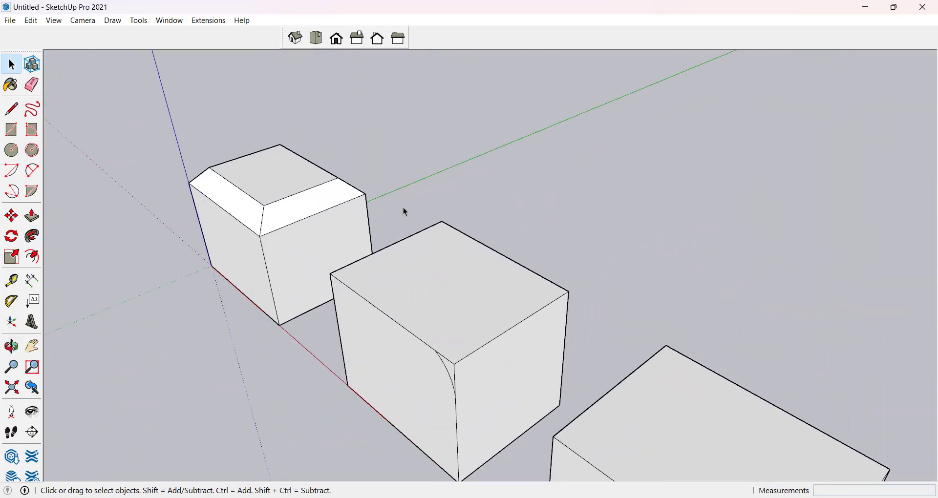
{"action": "scroll", "coordinate": [425, 239], "scroll_direction": "down", "scroll_amount": 2}
{"action": "scroll", "coordinate": [443, 284], "scroll_direction": "up", "scroll_amount": 3}
{"action": "left_click", "coordinate": [439, 300]}
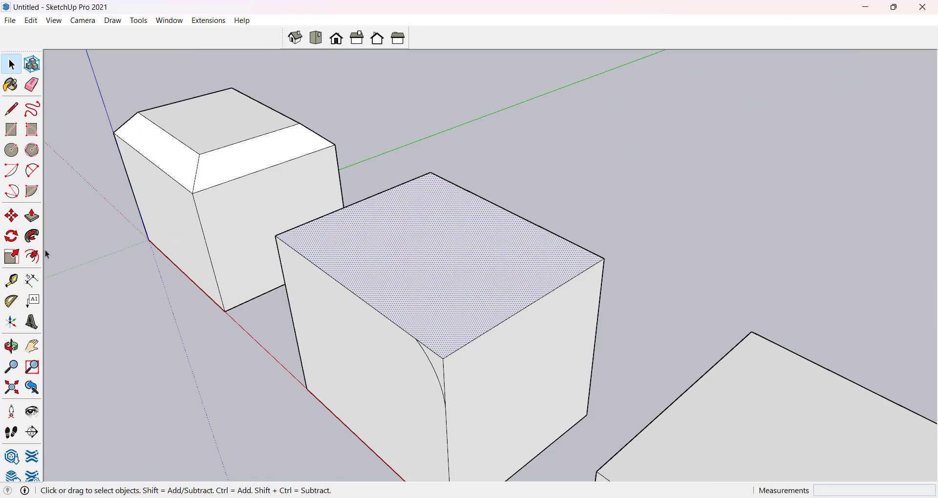
{"action": "left_click", "coordinate": [32, 237]}
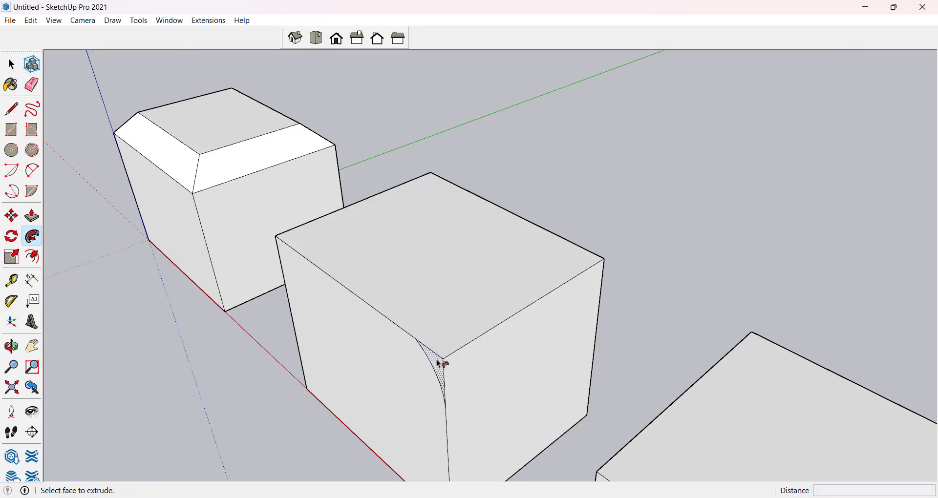
{"action": "left_click", "coordinate": [439, 364]}
Sweep the stair-shaped corner profile around the third box's top face with Follow Me to cut stepped top edges
{"action": "middle_click_drag", "start_coordinate": [536, 319], "coordinate": [321, 200]}
{"action": "scroll", "coordinate": [491, 286], "scroll_direction": "down", "scroll_amount": 5}
{"action": "scroll", "coordinate": [299, 297], "scroll_direction": "up", "scroll_amount": 3}
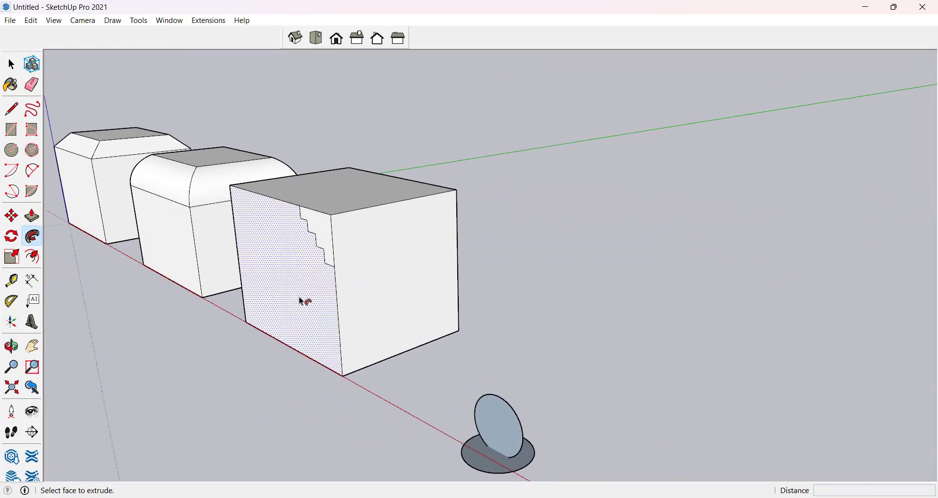
{"action": "middle_click_drag", "start_coordinate": [299, 297], "coordinate": [407, 307]}
{"action": "key", "text": "space"}
{"action": "left_click", "coordinate": [296, 227]}
{"action": "scroll", "coordinate": [324, 305], "scroll_direction": "up", "scroll_amount": 3}
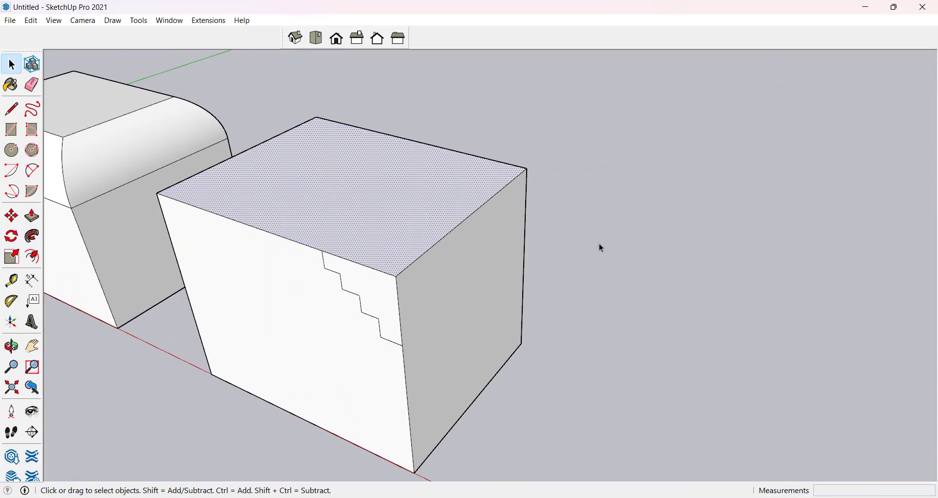
{"action": "scroll", "coordinate": [500, 239], "scroll_direction": "up", "scroll_amount": 2}
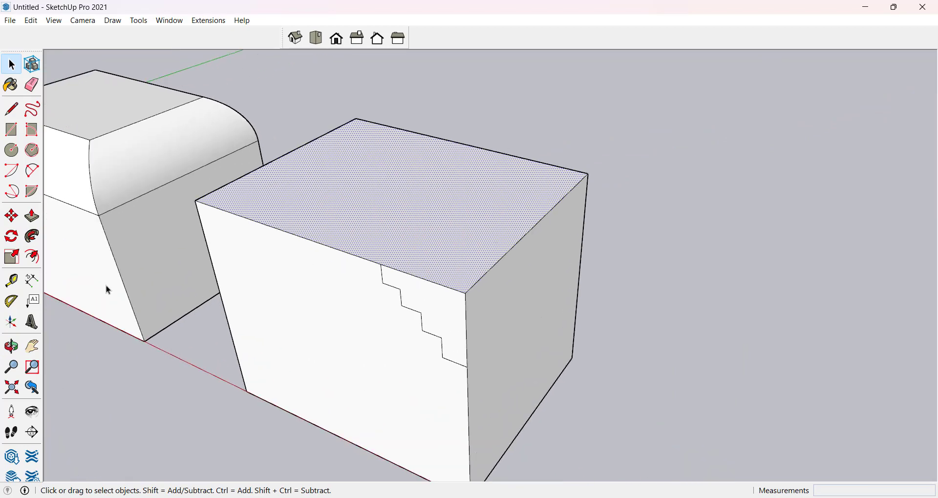
{"action": "left_click", "coordinate": [33, 237]}
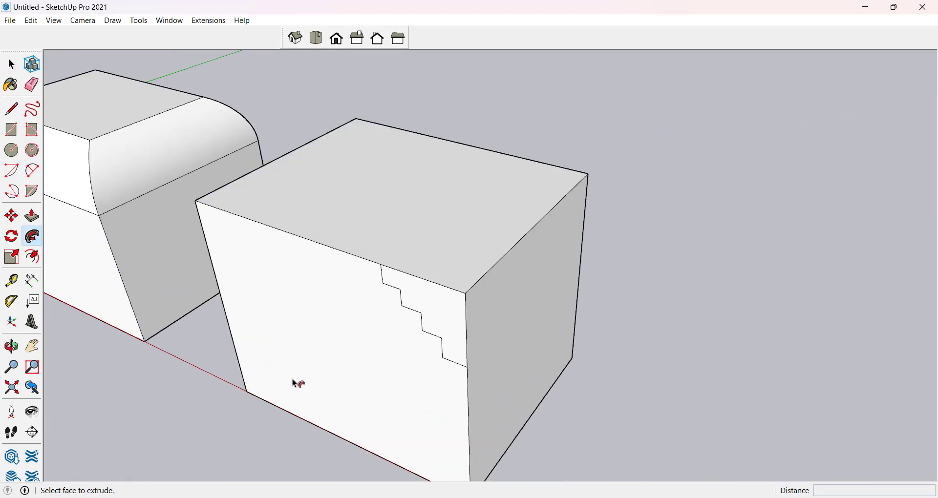
{"action": "left_click", "coordinate": [433, 301]}
{"action": "scroll", "coordinate": [779, 245], "scroll_direction": "down", "scroll_amount": 5}
{"action": "key", "text": "space"}
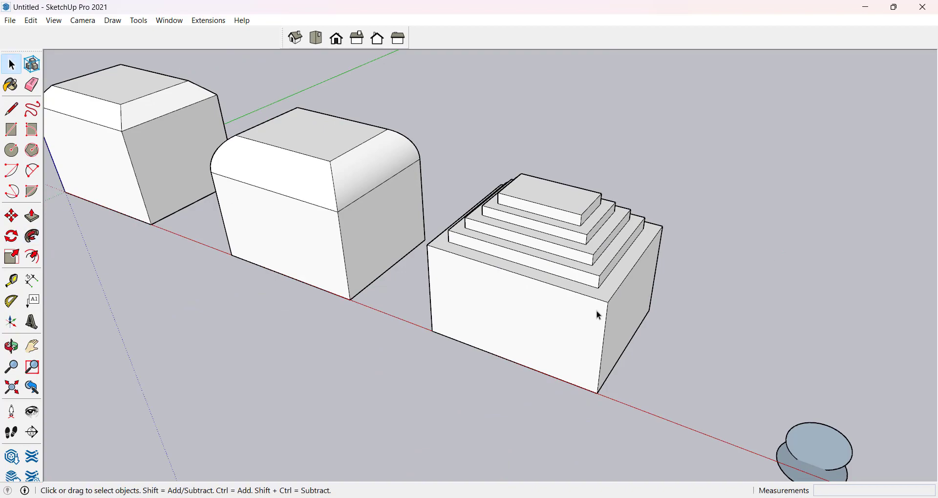
Sweep the flat circle along the upright circle's outline with Follow Me to form a ring-like solid
{"action": "middle_click_drag", "start_coordinate": [600, 314], "coordinate": [601, 261]}
{"action": "left_click", "coordinate": [601, 261]}
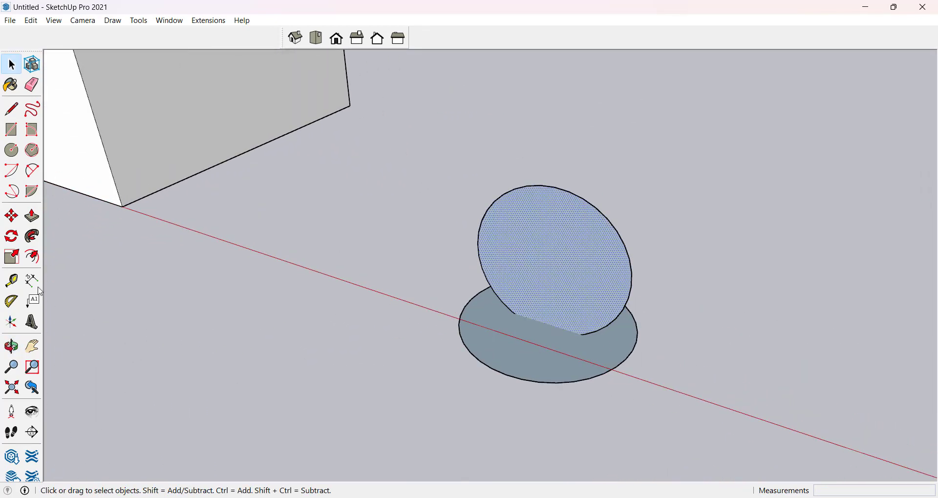
{"action": "left_click", "coordinate": [32, 237]}
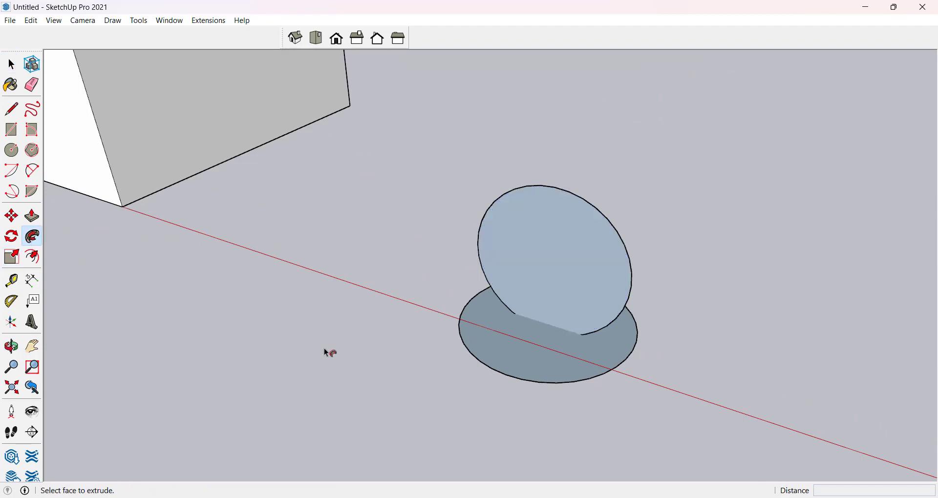
{"action": "left_click", "coordinate": [494, 336]}
{"action": "middle_click_drag", "start_coordinate": [413, 339], "coordinate": [36, 343]}
{"action": "key", "text": "space"}
{"action": "middle_click_drag", "start_coordinate": [534, 326], "coordinate": [561, 274]}
{"action": "middle_click_drag", "start_coordinate": [539, 303], "coordinate": [566, 371]}
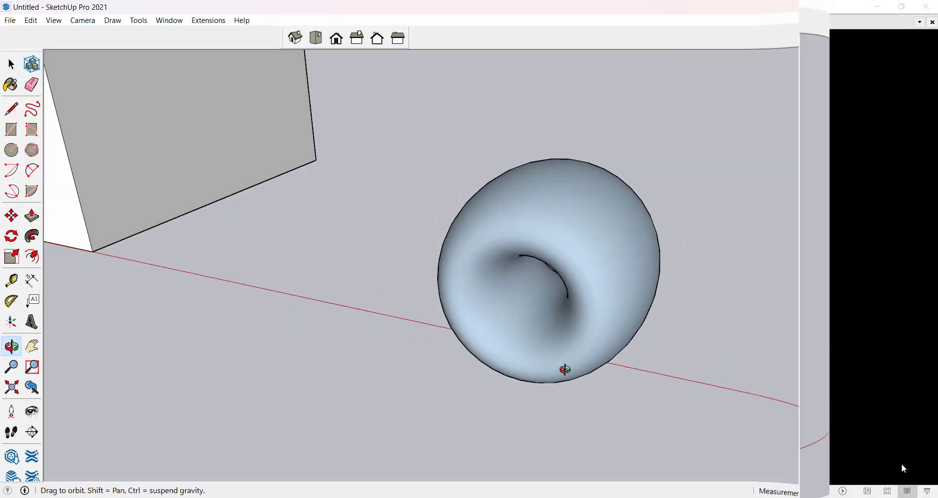